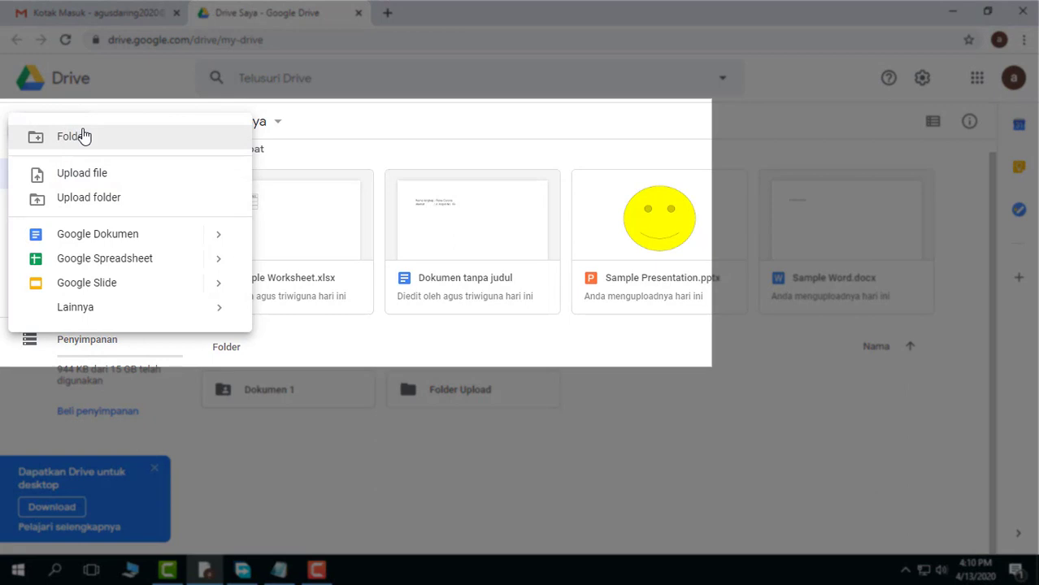
Create a new blank Google Forms form from Drive and dismiss the question import tip
{"action": "mouse_move", "coordinate": [209, 308]}
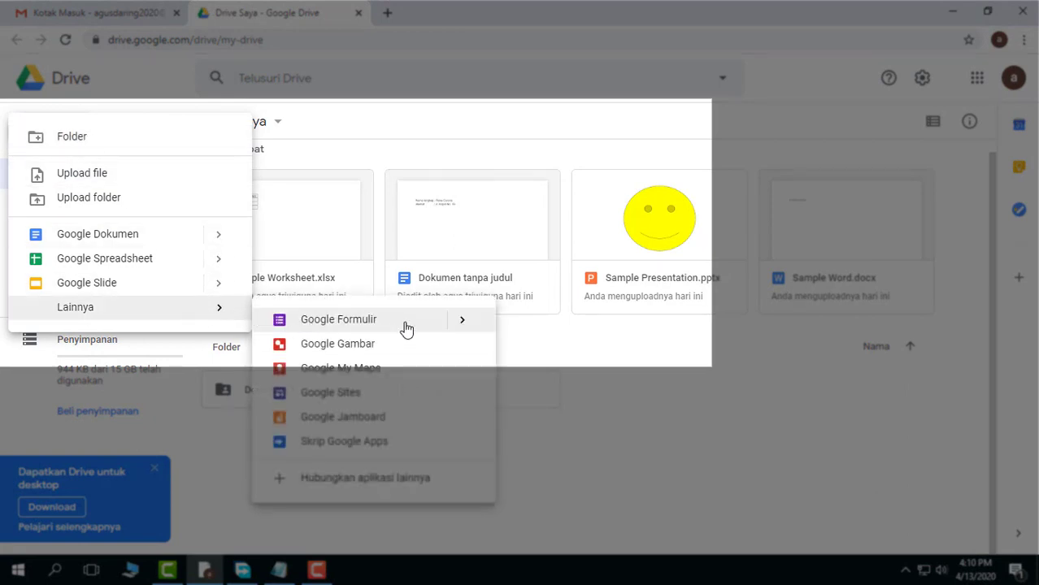
{"action": "mouse_move", "coordinate": [463, 326]}
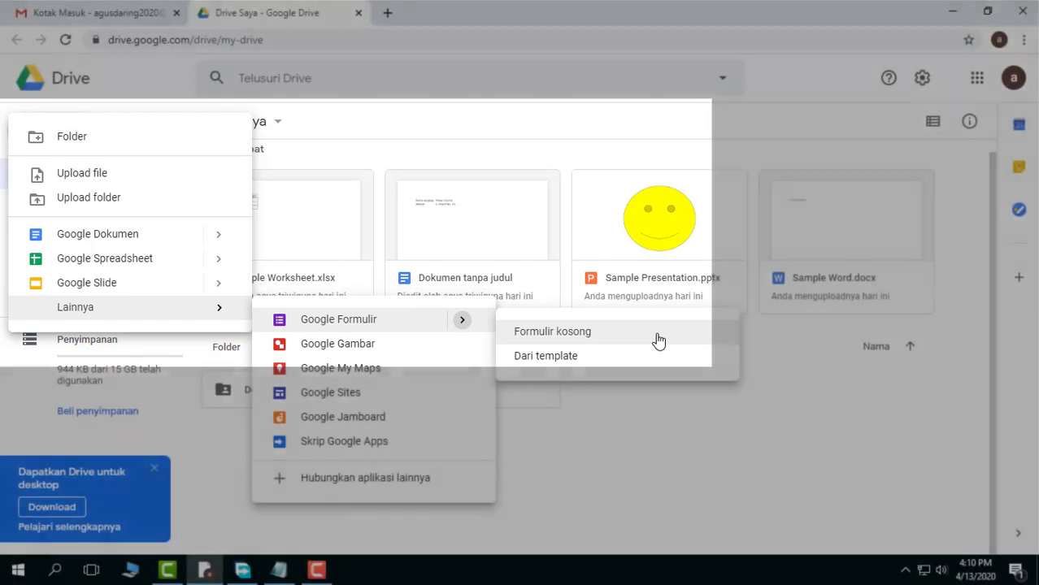
{"action": "left_click", "coordinate": [658, 340]}
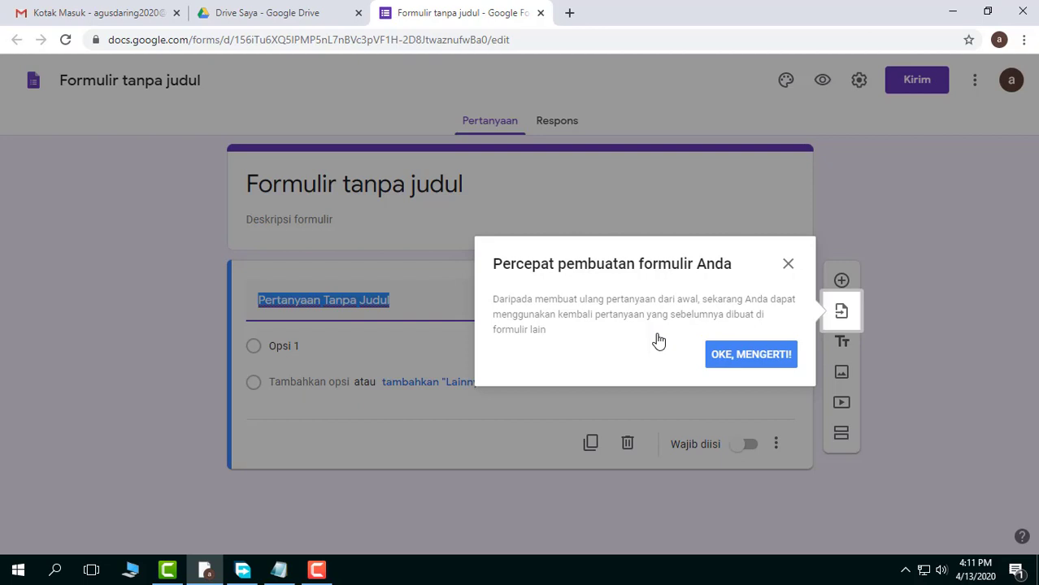
{"action": "left_click", "coordinate": [759, 361]}
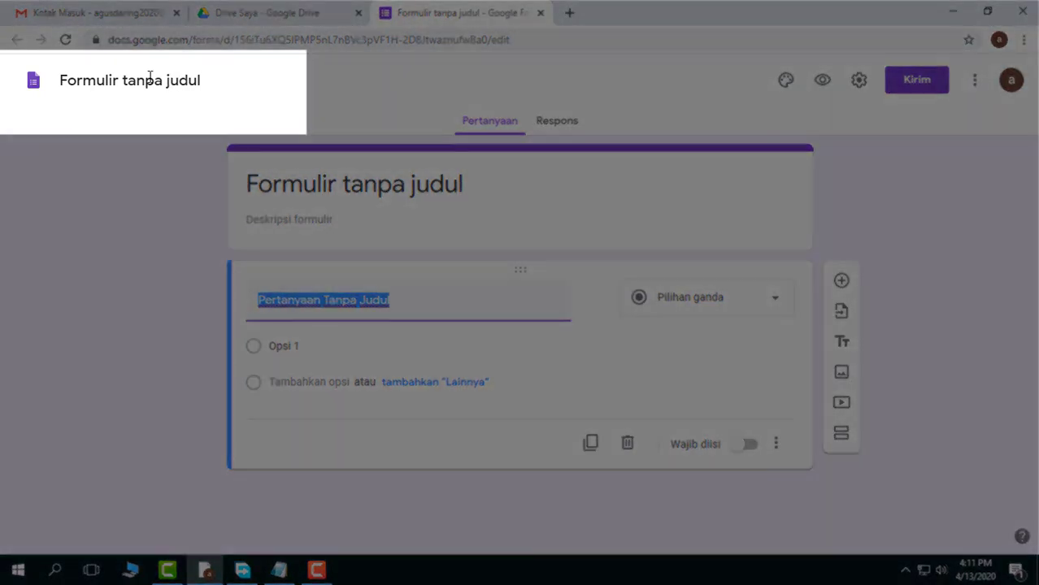
Rename the untitled form as "Identitas Siswa" and apply the same name to the form's heading
{"action": "left_click", "coordinate": [167, 80]}
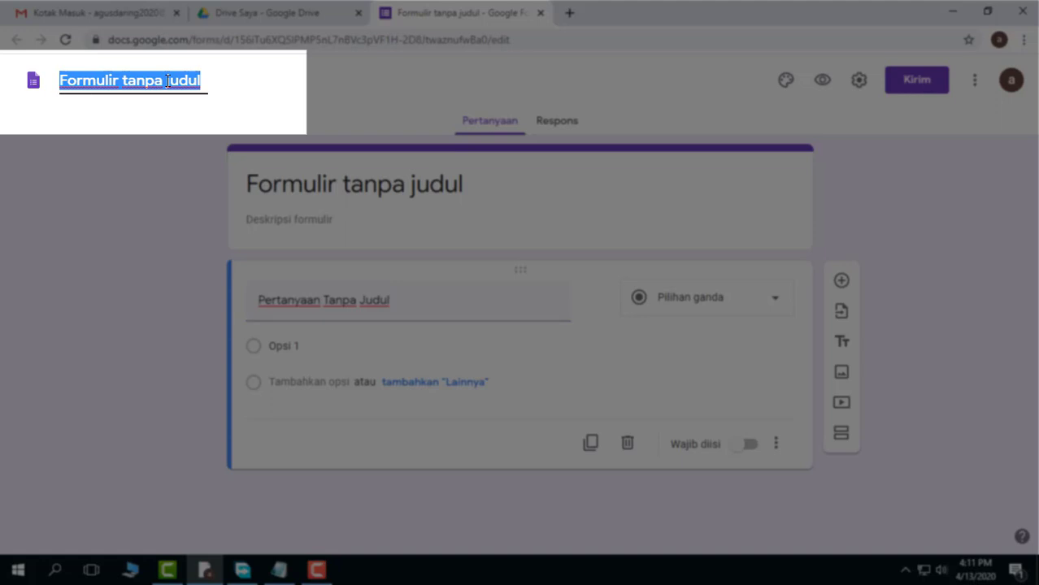
{"action": "type", "text": "Identitas S"}
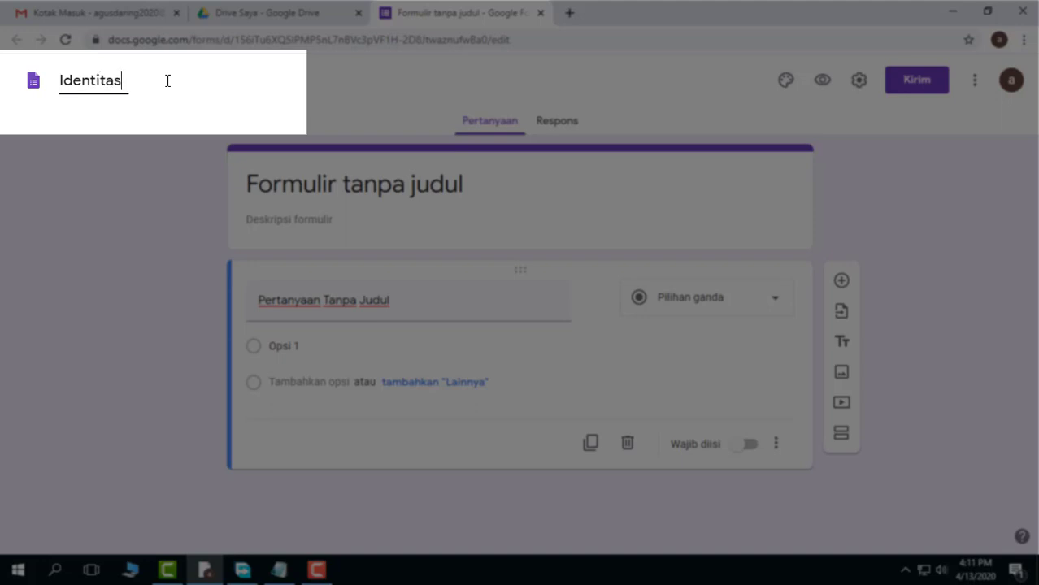
{"action": "type", "text": "iswa"}
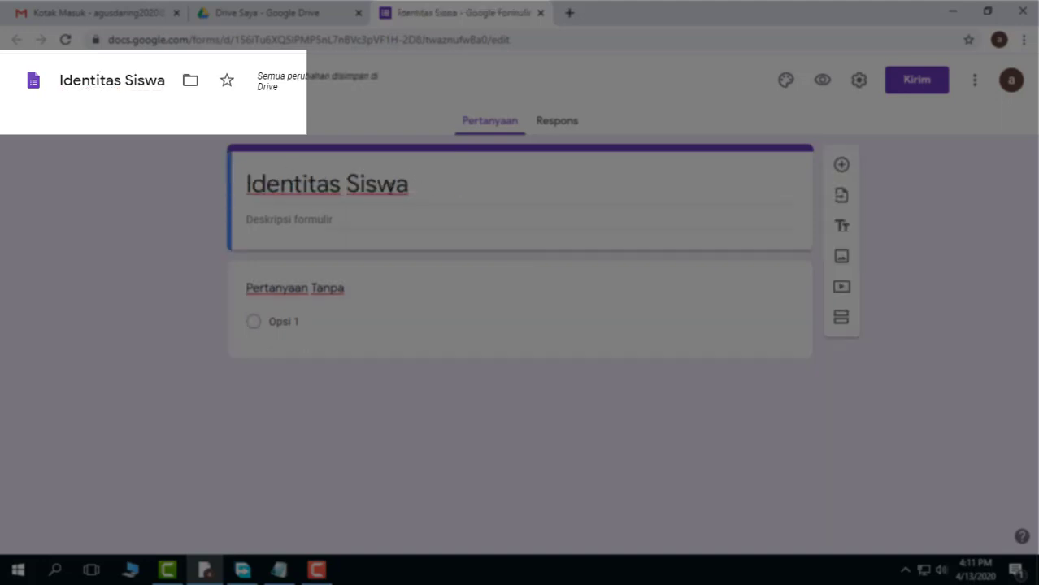
{"action": "left_click", "coordinate": [378, 188]}
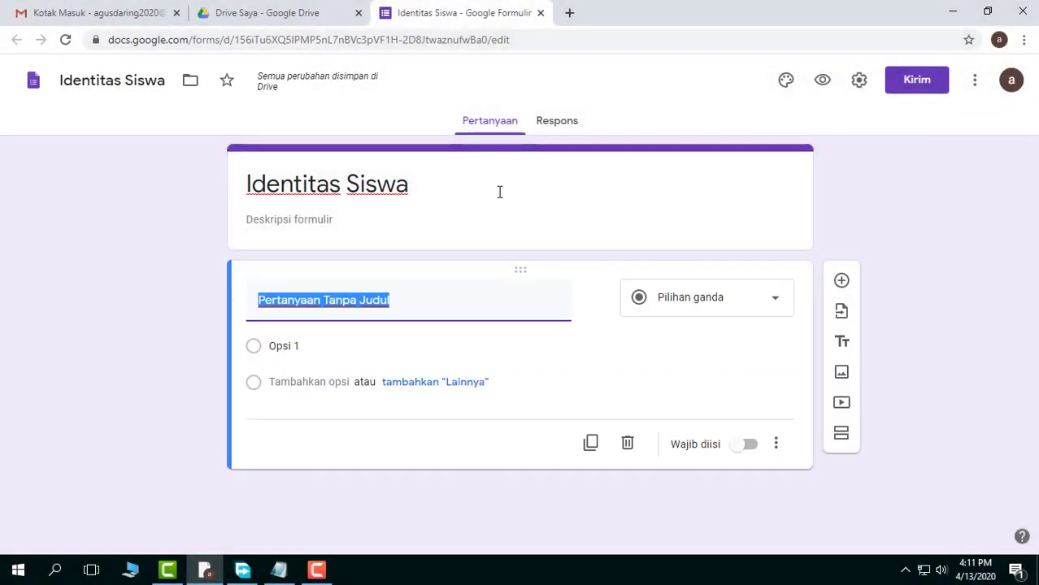
{"action": "left_click", "coordinate": [497, 159]}
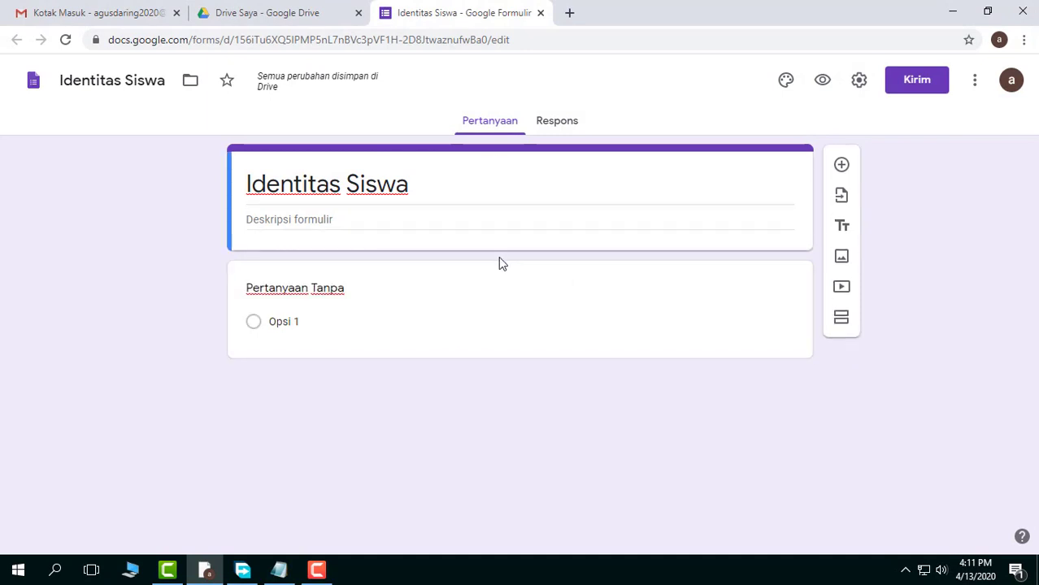
{"action": "left_click", "coordinate": [506, 273]}
{"action": "left_click", "coordinate": [514, 161]}
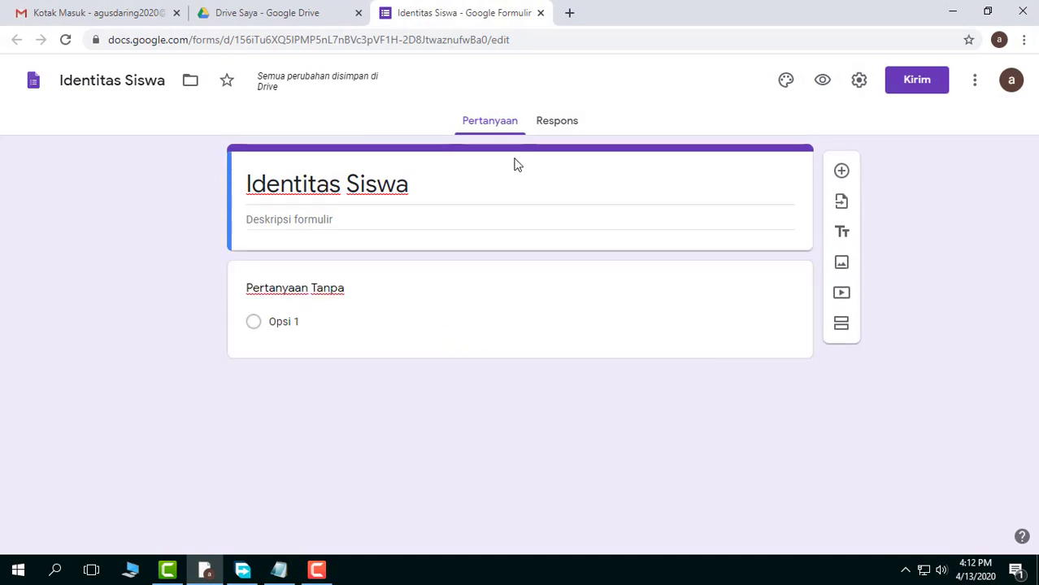
{"action": "left_click", "coordinate": [426, 193]}
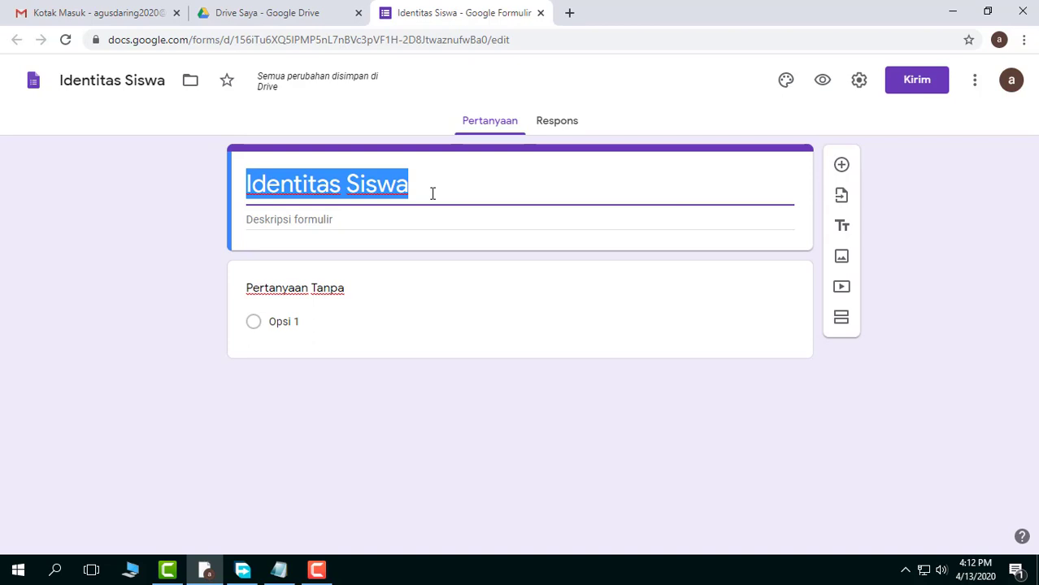
{"action": "left_click", "coordinate": [63, 81]}
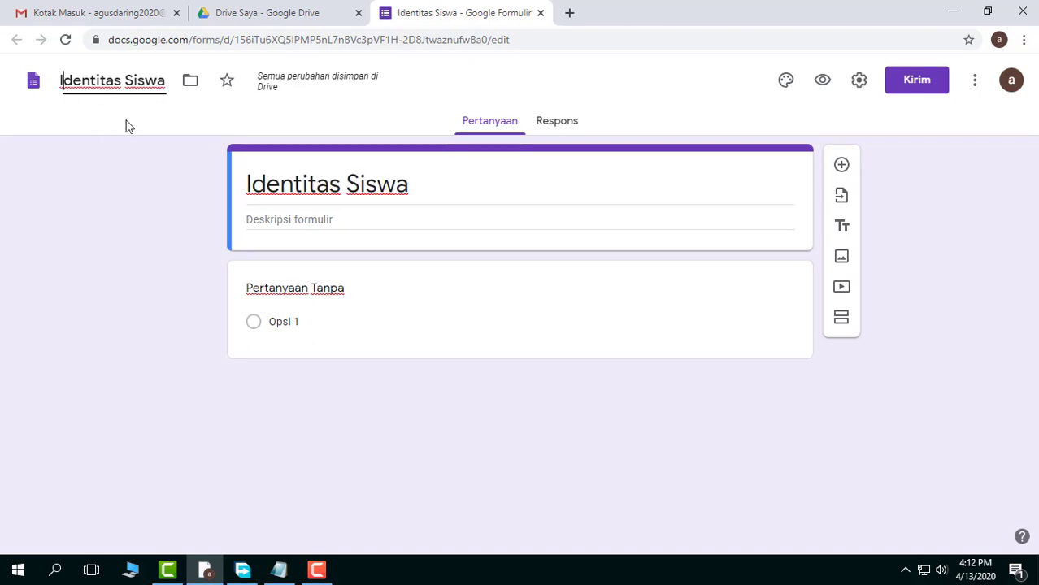
{"action": "left_click", "coordinate": [426, 183]}
{"action": "left_click", "coordinate": [251, 183]}
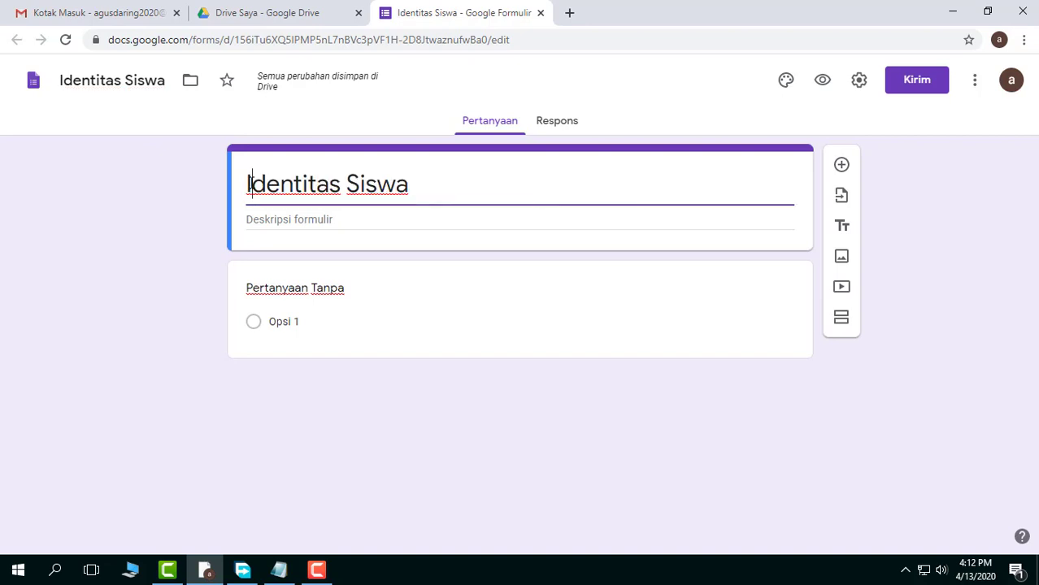
{"action": "left_click_drag", "start_coordinate": [248, 184], "coordinate": [431, 185]}
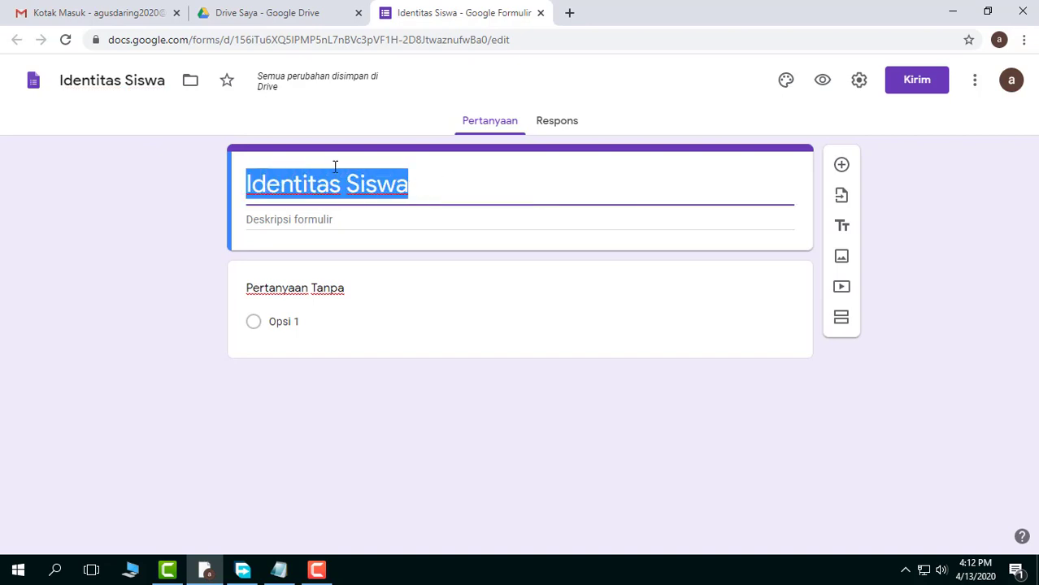
Enter "Isikan Data Siswa dengan lengkap!" as the form description
{"action": "left_click", "coordinate": [360, 221]}
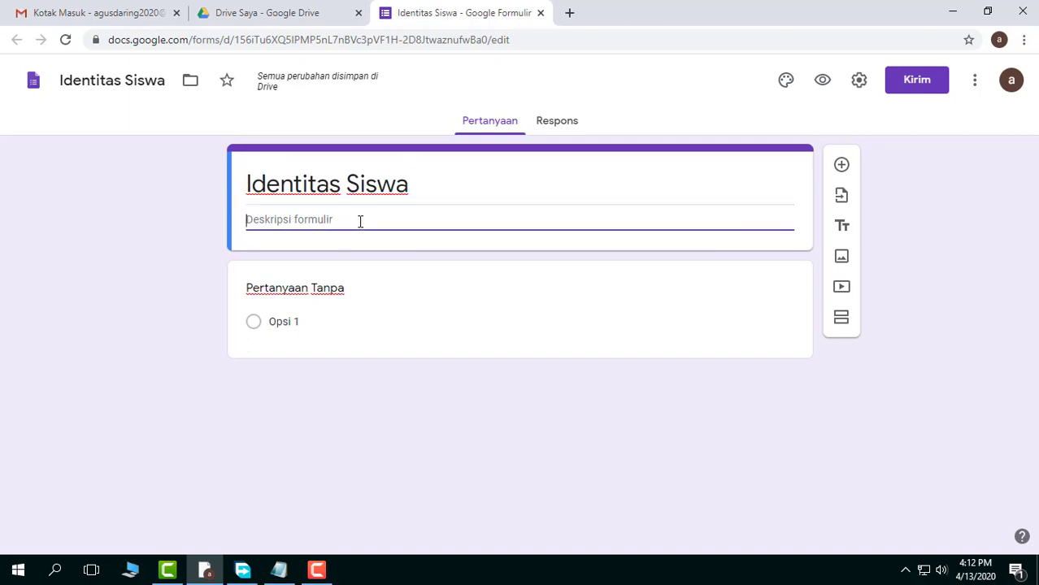
{"action": "type", "text": "ISikan"}
{"action": "key", "text": "BackSpace"}
{"action": "key", "text": "BackSpace"}
{"action": "key", "text": "BackSpace"}
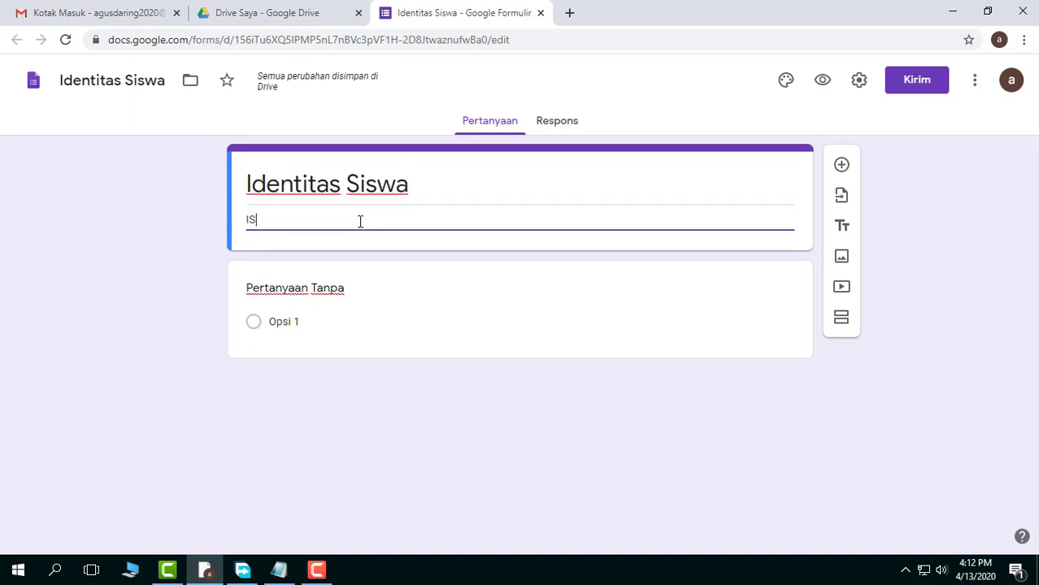
{"action": "key", "text": "BackSpace"}
{"action": "type", "text": "sikan Dat"}
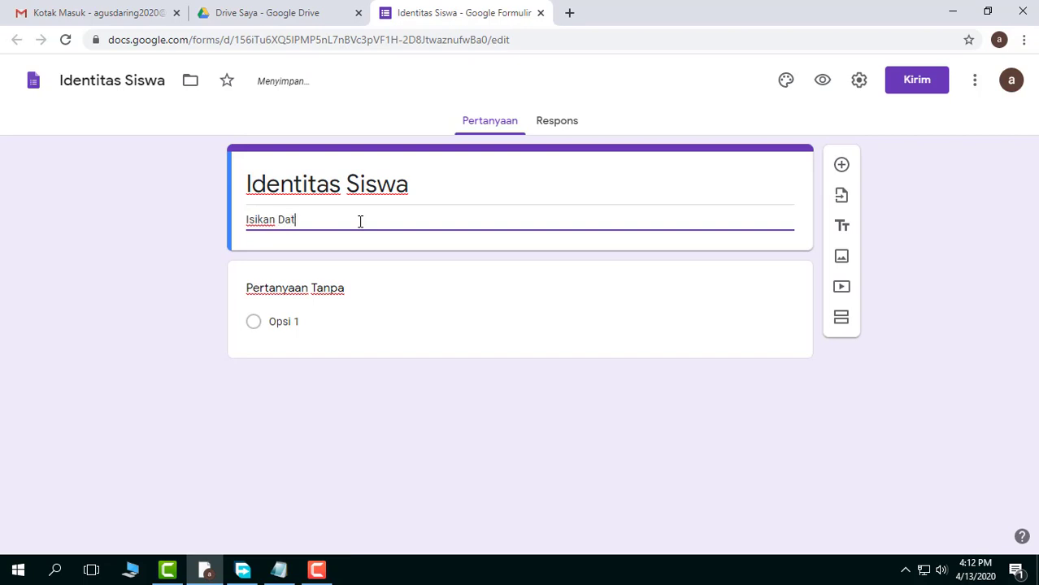
{"action": "type", "text": "a Siswa dengan lengkap!"}
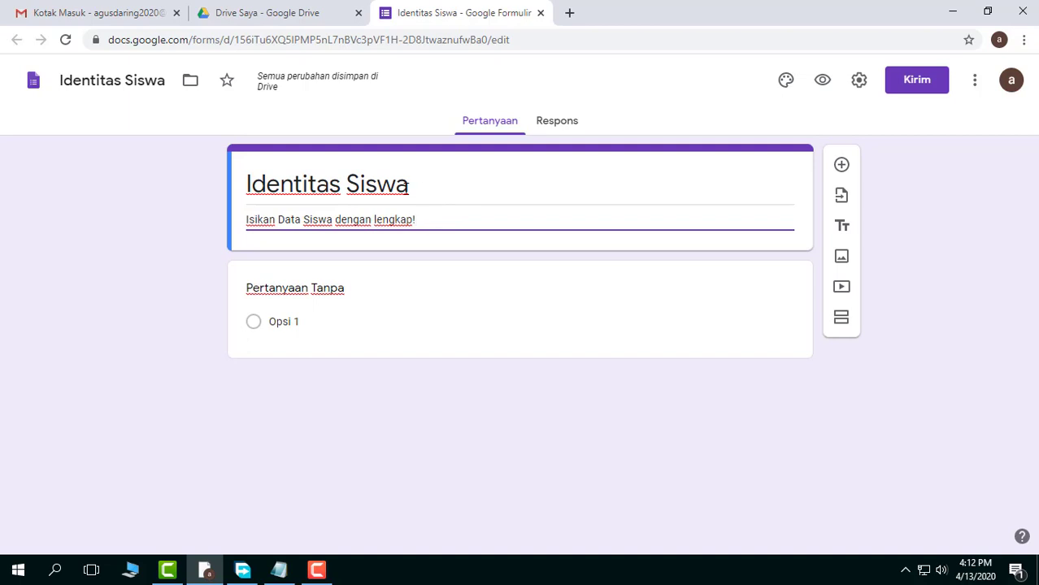
Change the first question's answer type to short answer (Jawaban singkat)
{"action": "left_click", "coordinate": [507, 269]}
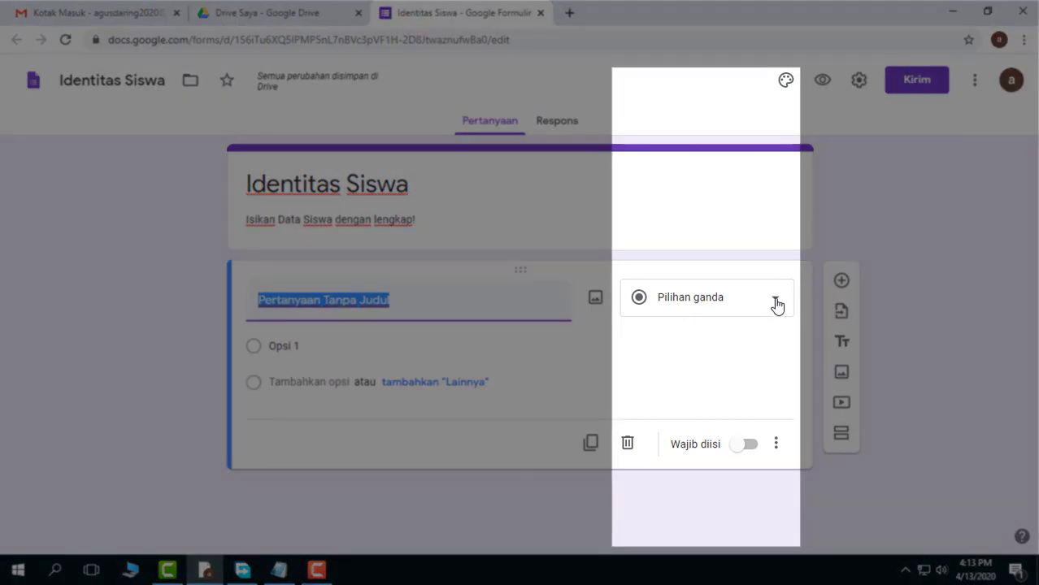
{"action": "left_click", "coordinate": [775, 302]}
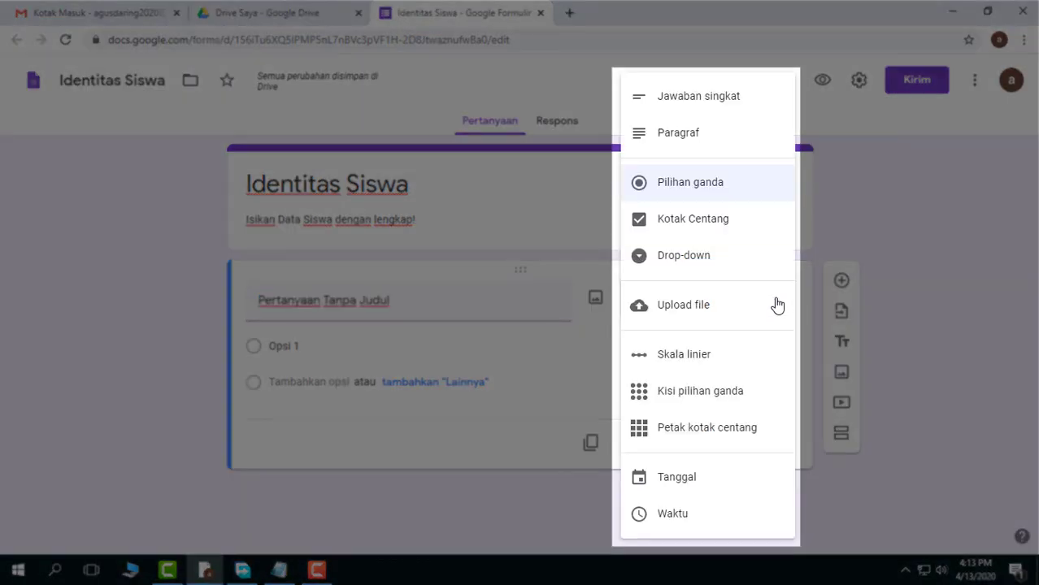
{"action": "left_click", "coordinate": [717, 100]}
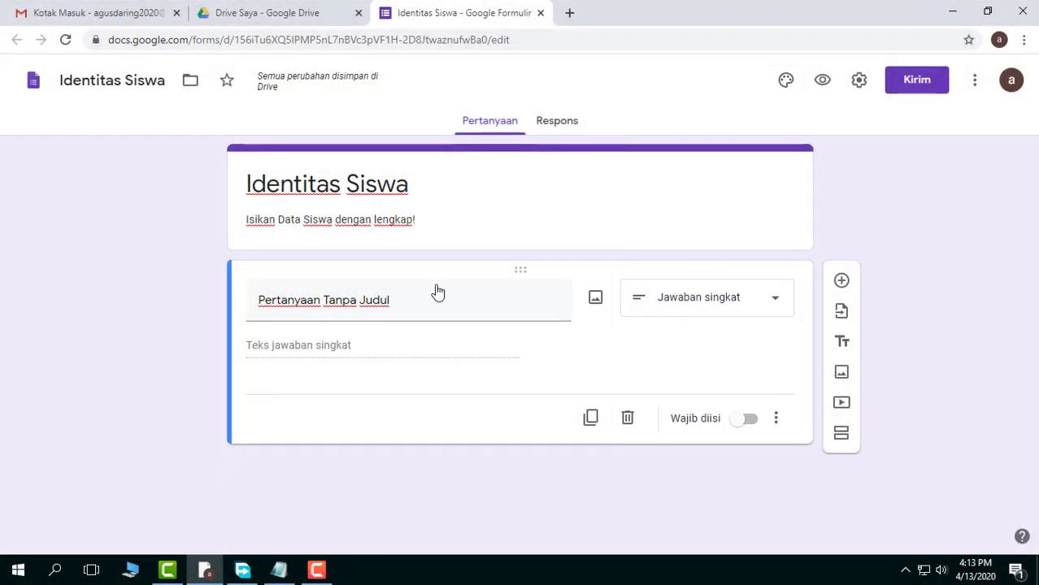
Title the first question "Nama Lengkap Siswa"
{"action": "left_click", "coordinate": [434, 297]}
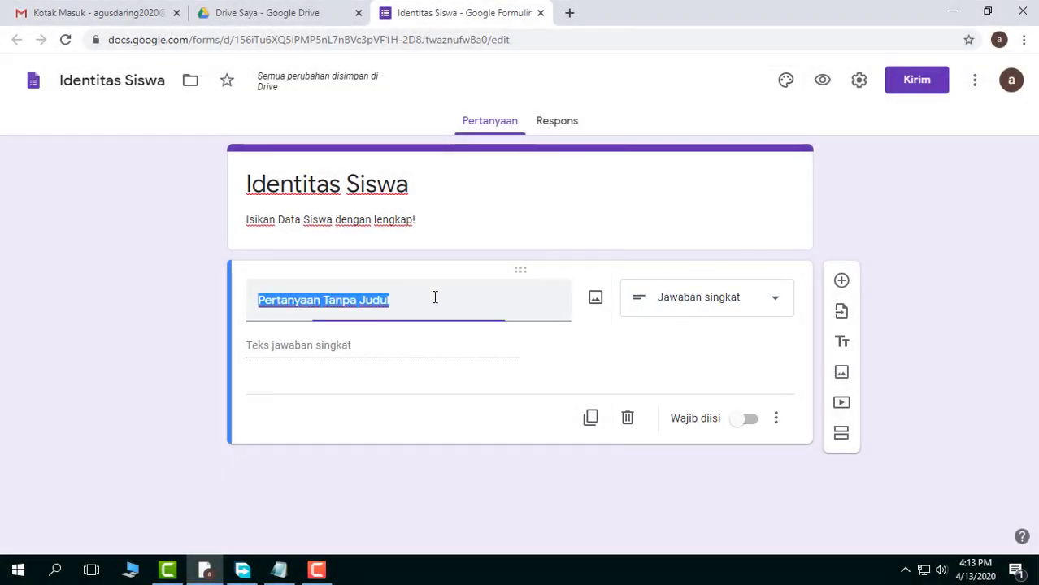
{"action": "type", "text": "N"}
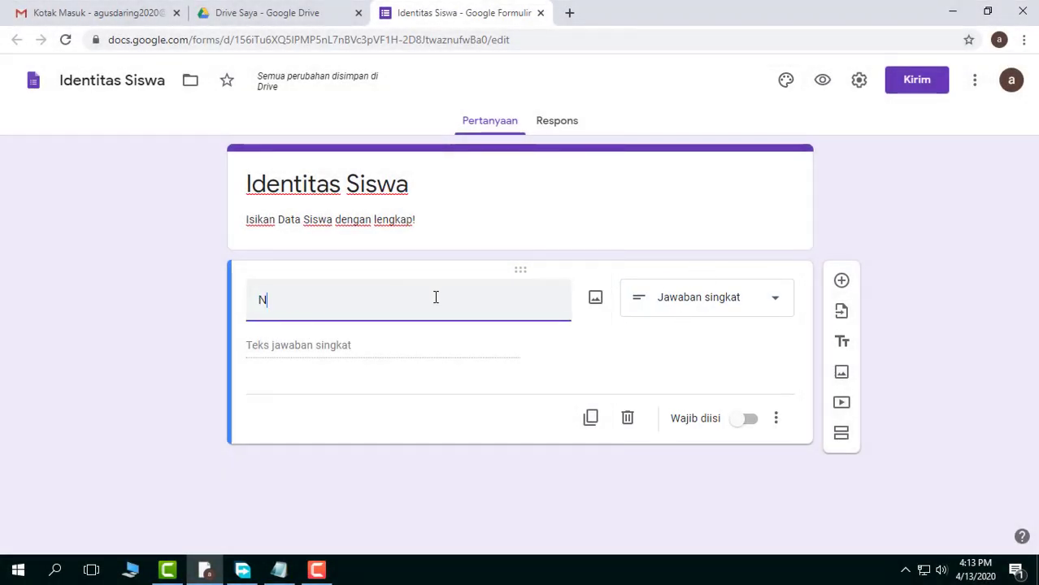
{"action": "type", "text": "ama Leng"}
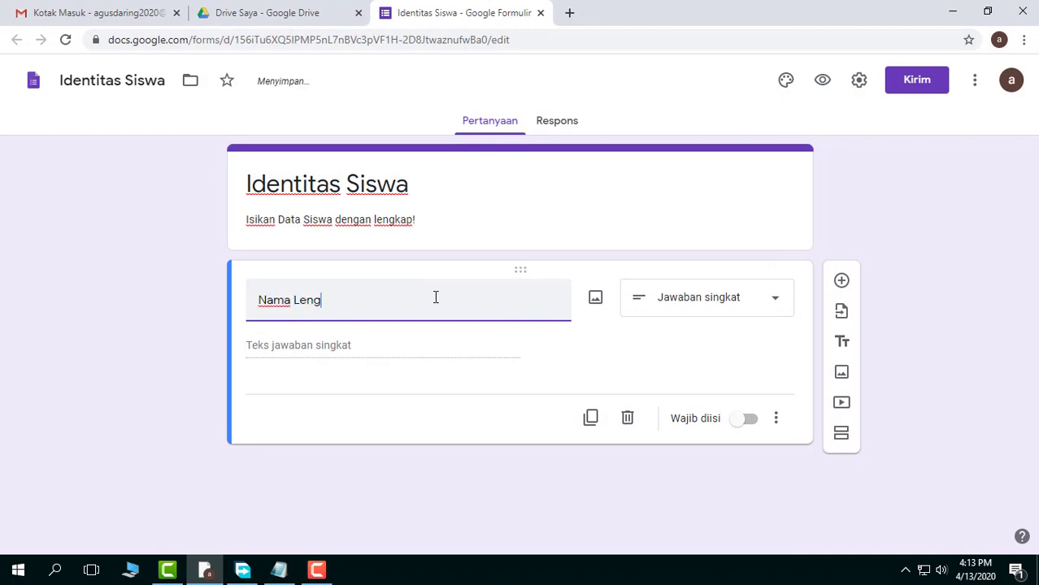
{"action": "type", "text": "kap Sissw"}
{"action": "key", "text": "BackSpace"}
{"action": "key", "text": "BackSpace"}
{"action": "type", "text": "wa"}
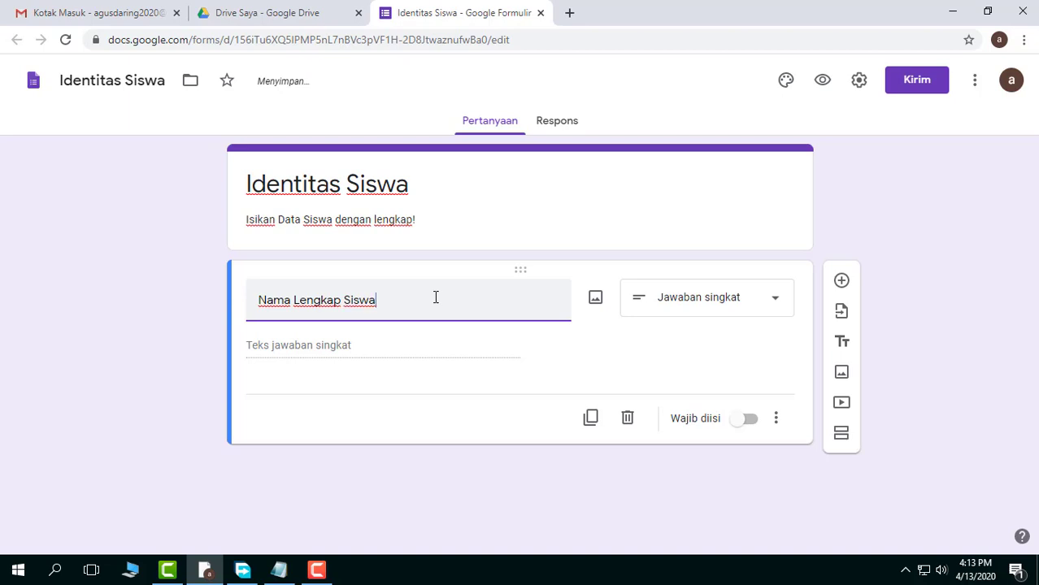
{"action": "left_click", "coordinate": [328, 396]}
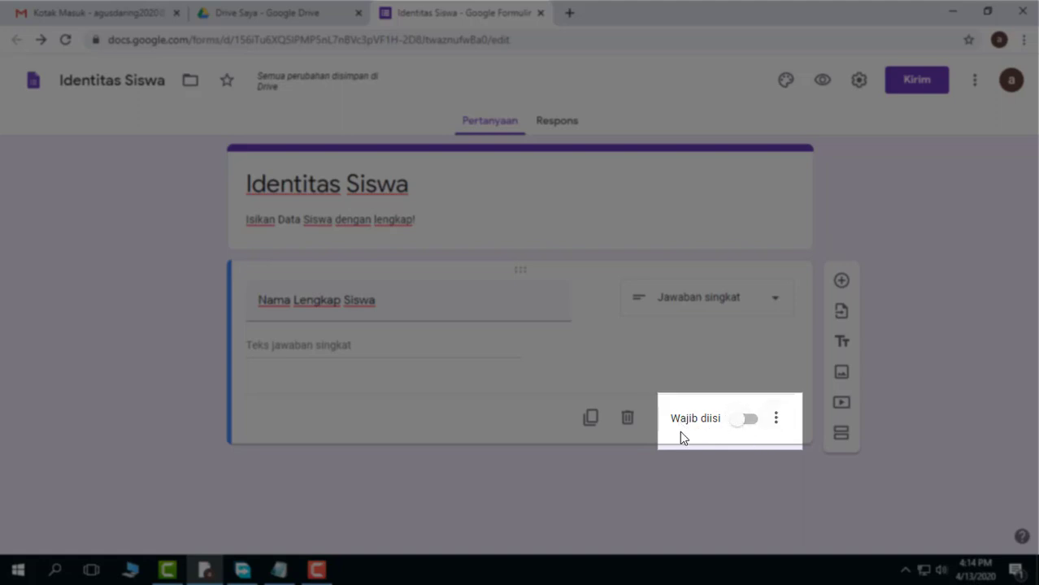
Make the "Nama Lengkap Siswa" question required (Wajib diisi)
{"action": "left_click", "coordinate": [745, 420]}
{"action": "left_click", "coordinate": [746, 419]}
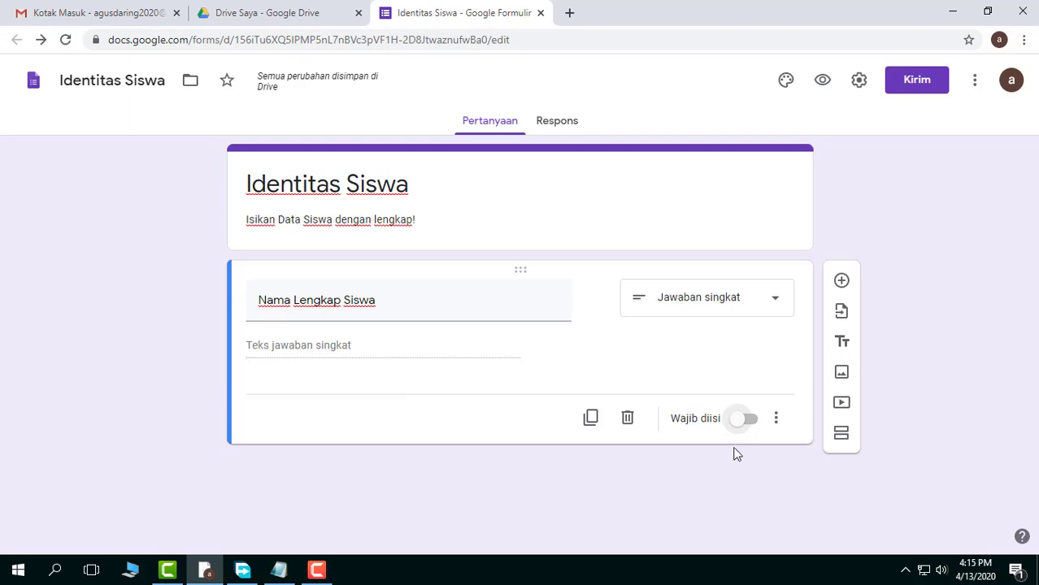
{"action": "left_click", "coordinate": [748, 422]}
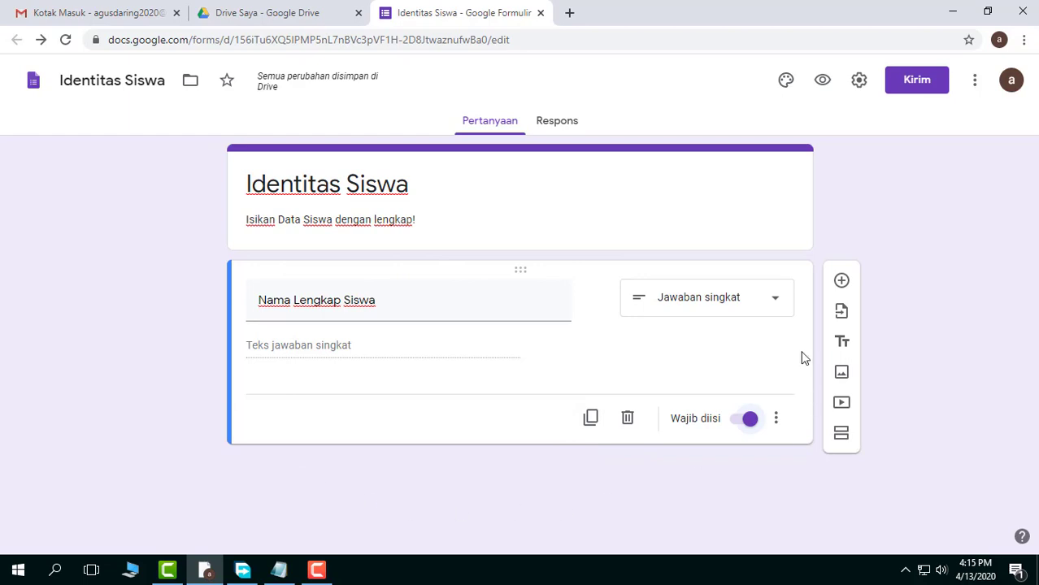
Duplicate the "Nama Lengkap Siswa" question and retitle the copy "Kelas"
{"action": "left_click", "coordinate": [590, 419]}
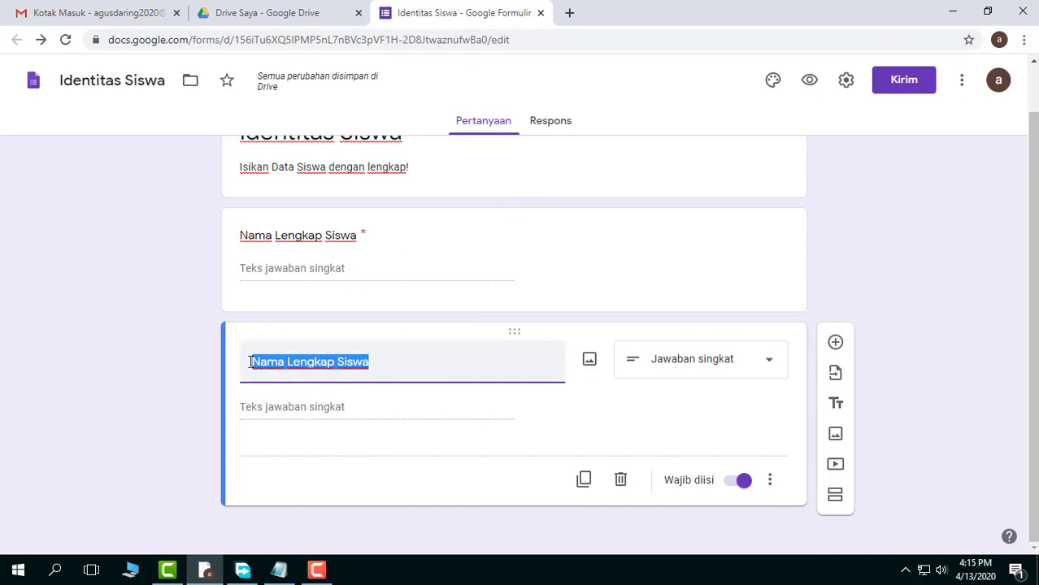
{"action": "left_click", "coordinate": [393, 362]}
{"action": "left_click_drag", "start_coordinate": [410, 363], "coordinate": [125, 364]}
{"action": "type", "text": "Kelas"}
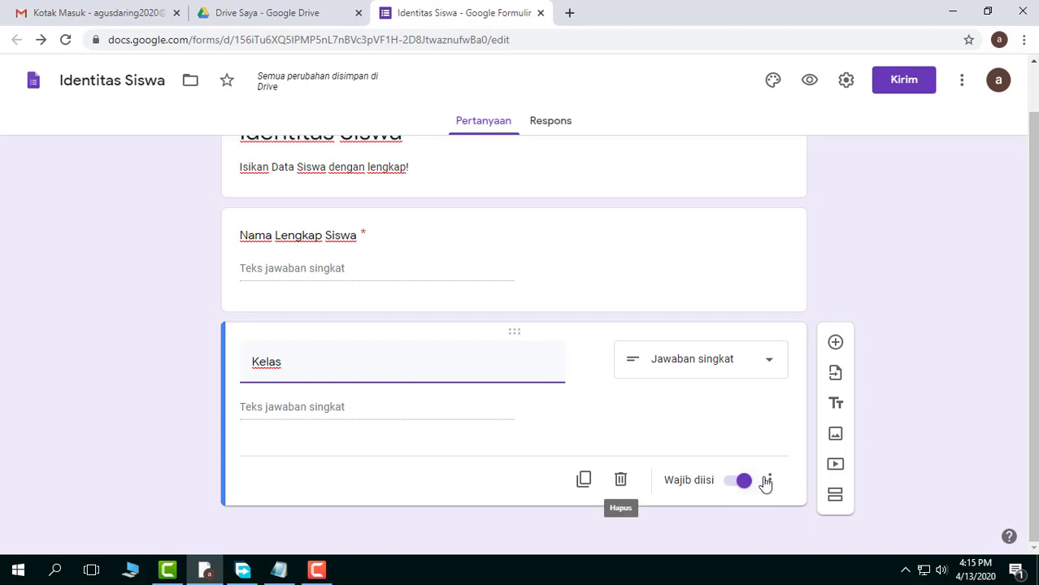
Duplicate the "Kelas" question and retitle the copy "No. Absen"
{"action": "left_click", "coordinate": [585, 484]}
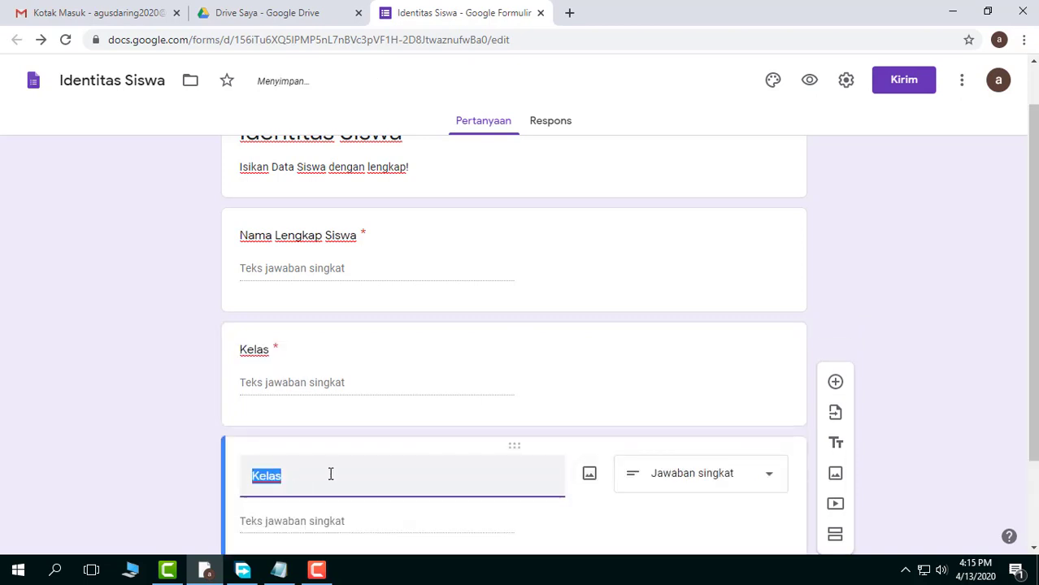
{"action": "type", "text": "No"}
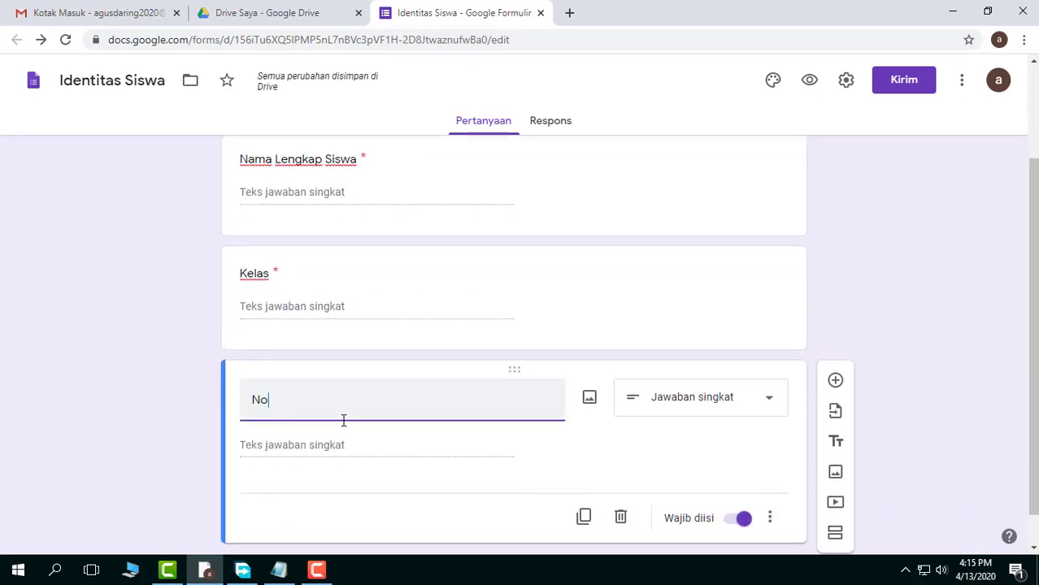
{"action": "type", "text": ". Absen"}
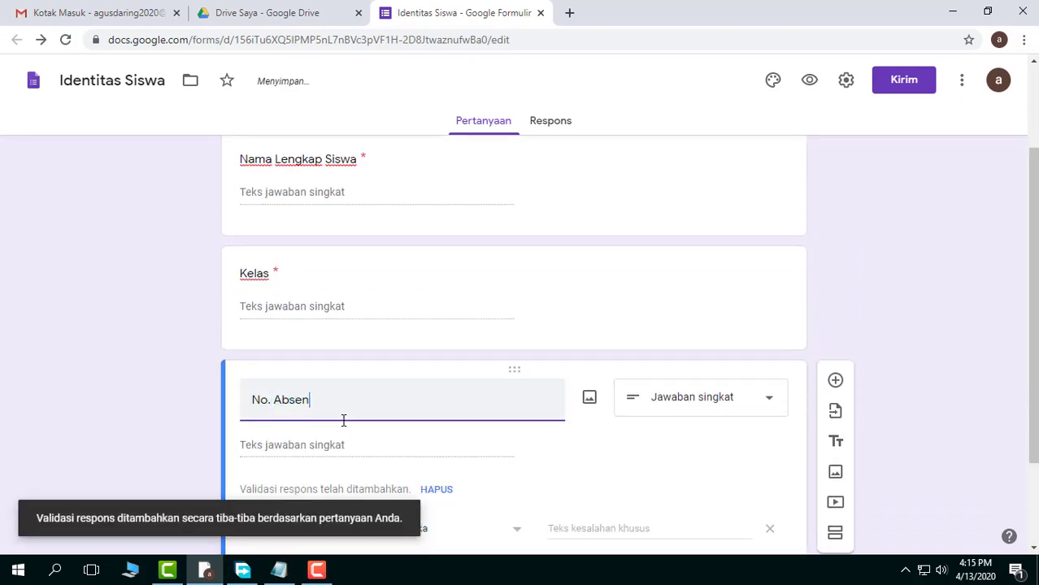
{"action": "left_click", "coordinate": [199, 332]}
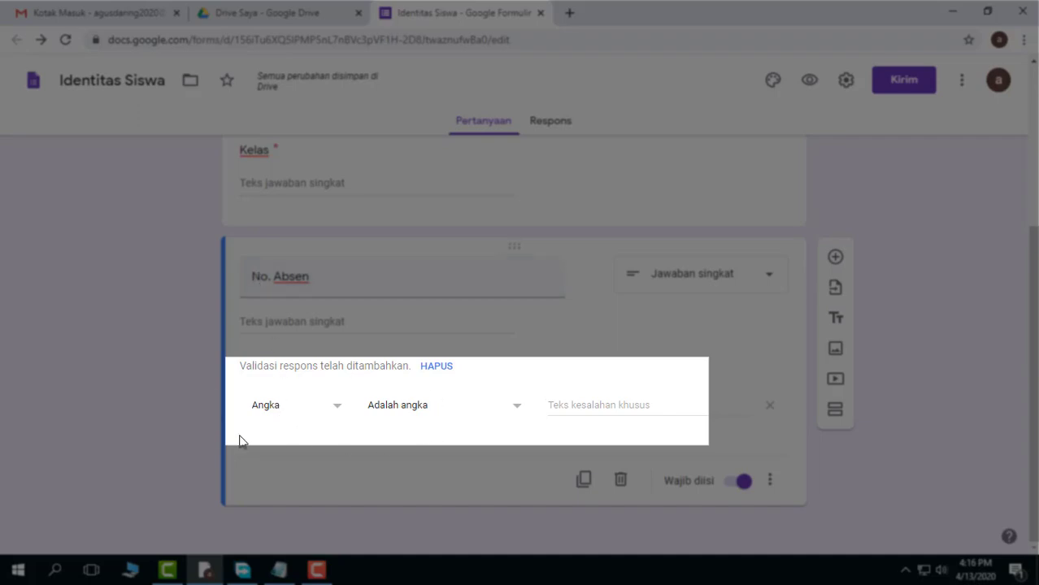
{"action": "scroll", "coordinate": [387, 359], "scroll_direction": "up", "scroll_amount": 3}
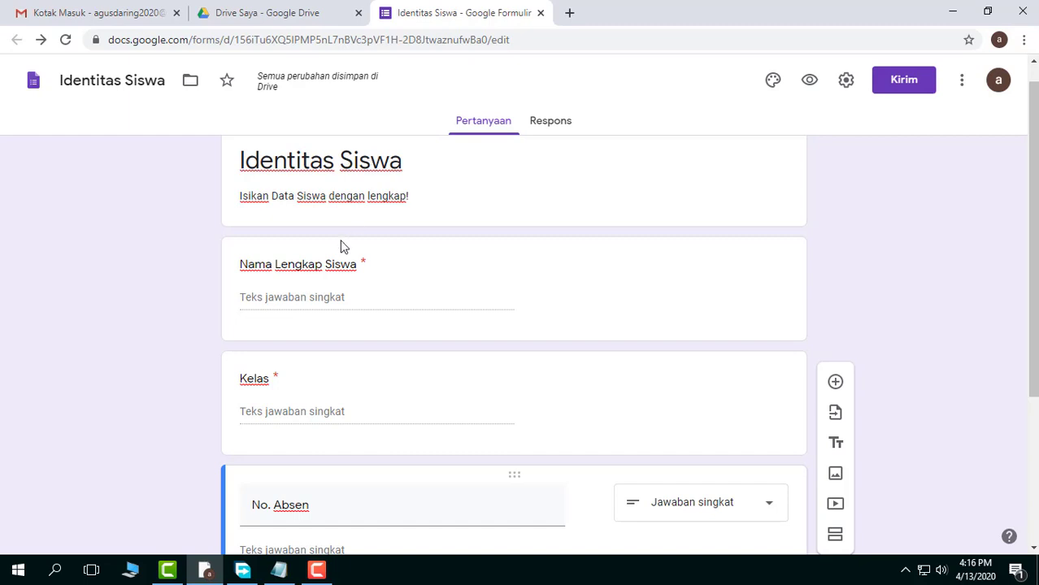
{"action": "scroll", "coordinate": [325, 260], "scroll_direction": "up", "scroll_amount": 1}
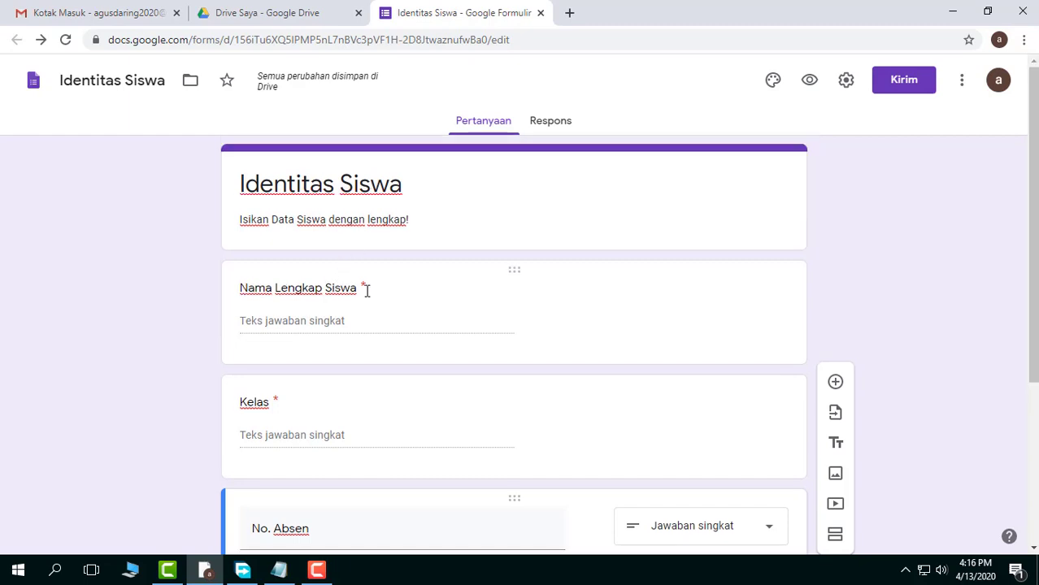
Duplicate the "No. Absen" question and retitle the copy "Mata Pelajaran"
{"action": "scroll", "coordinate": [325, 276], "scroll_direction": "down", "scroll_amount": 2}
{"action": "scroll", "coordinate": [340, 279], "scroll_direction": "down", "scroll_amount": 1}
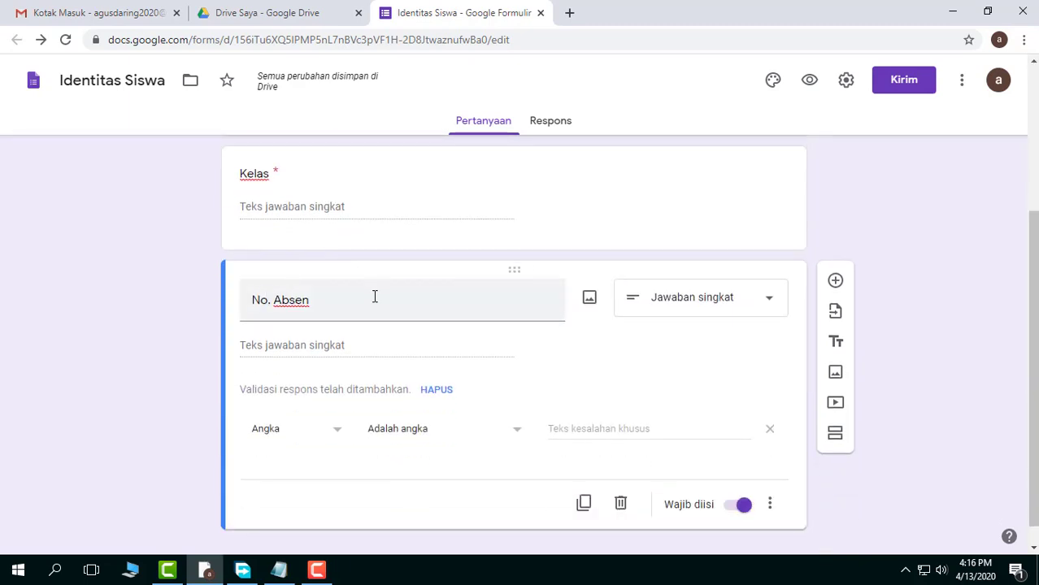
{"action": "scroll", "coordinate": [160, 463], "scroll_direction": "down", "scroll_amount": 1}
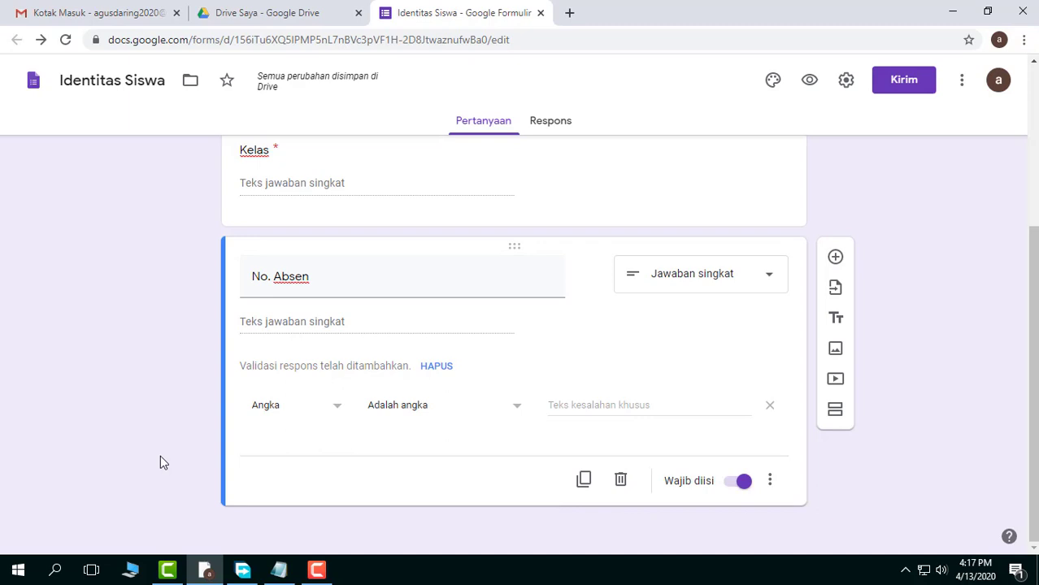
{"action": "left_click", "coordinate": [585, 480]}
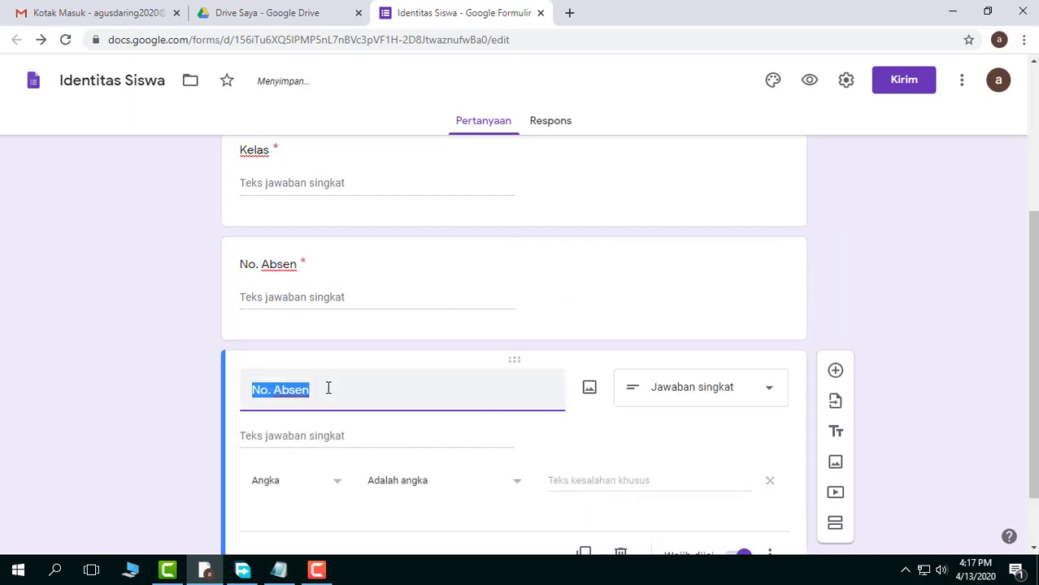
{"action": "type", "text": "Ma"}
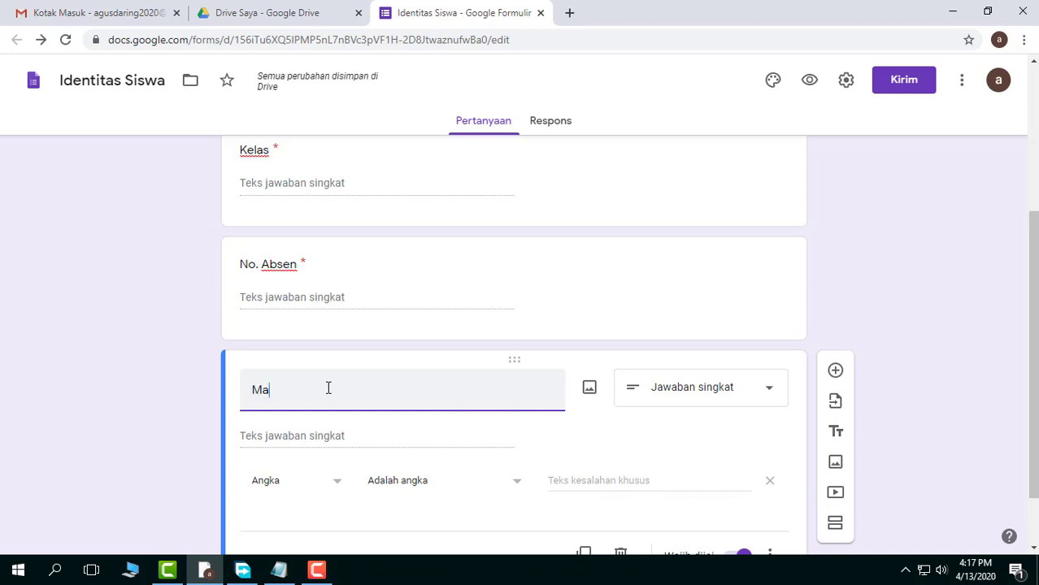
{"action": "type", "text": "ta Pelajaran"}
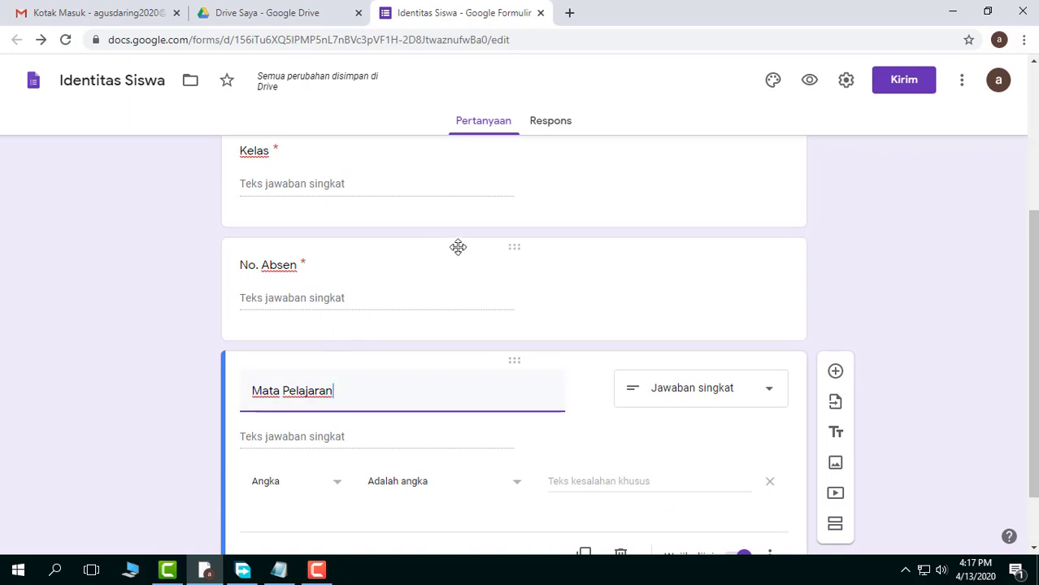
Remove the number validation from the "Mata Pelajaran" question and delete that question
{"action": "scroll", "coordinate": [437, 421], "scroll_direction": "down", "scroll_amount": 2}
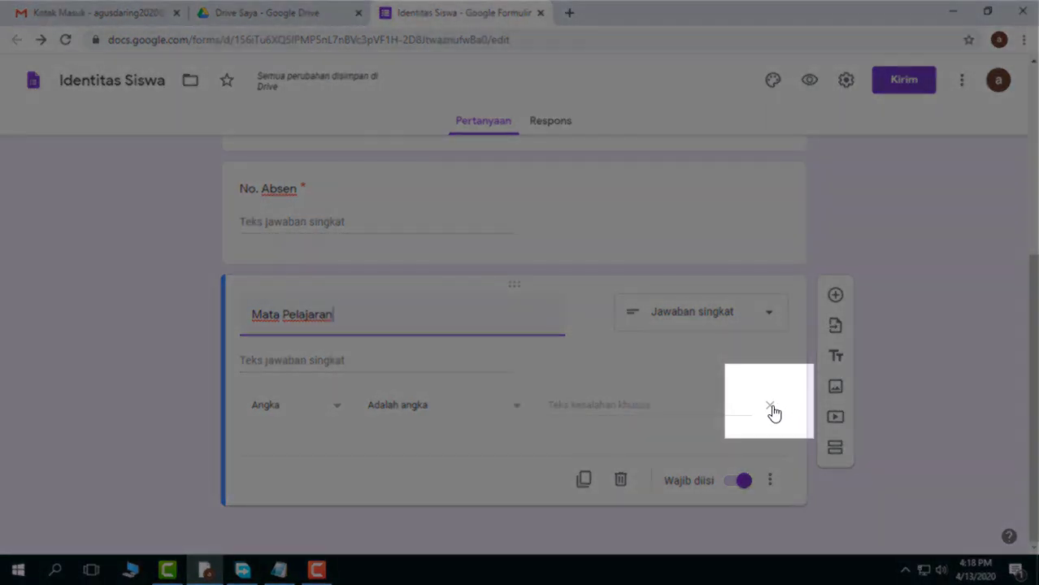
{"action": "left_click", "coordinate": [771, 406]}
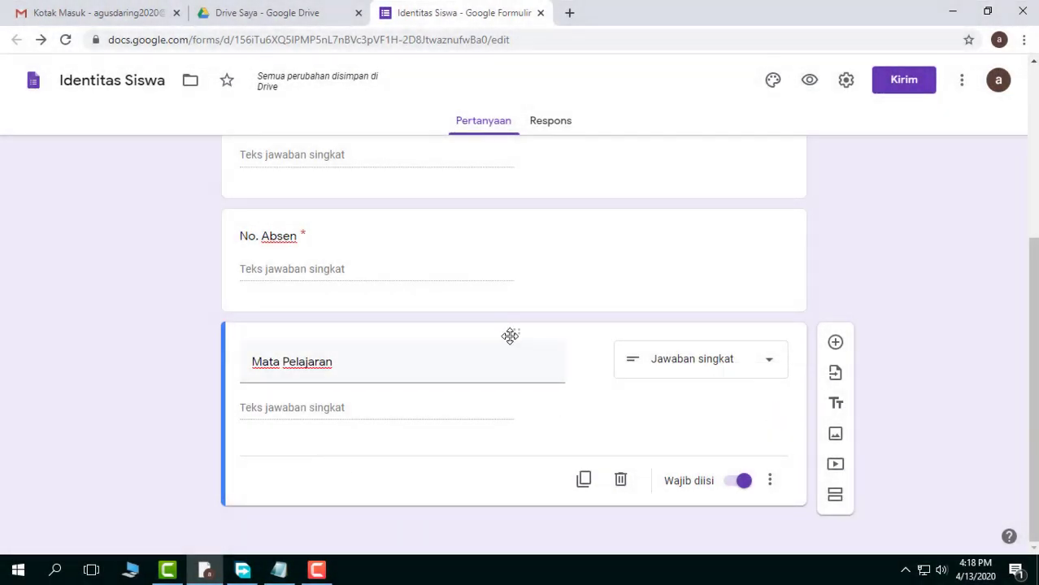
{"action": "left_click", "coordinate": [621, 481]}
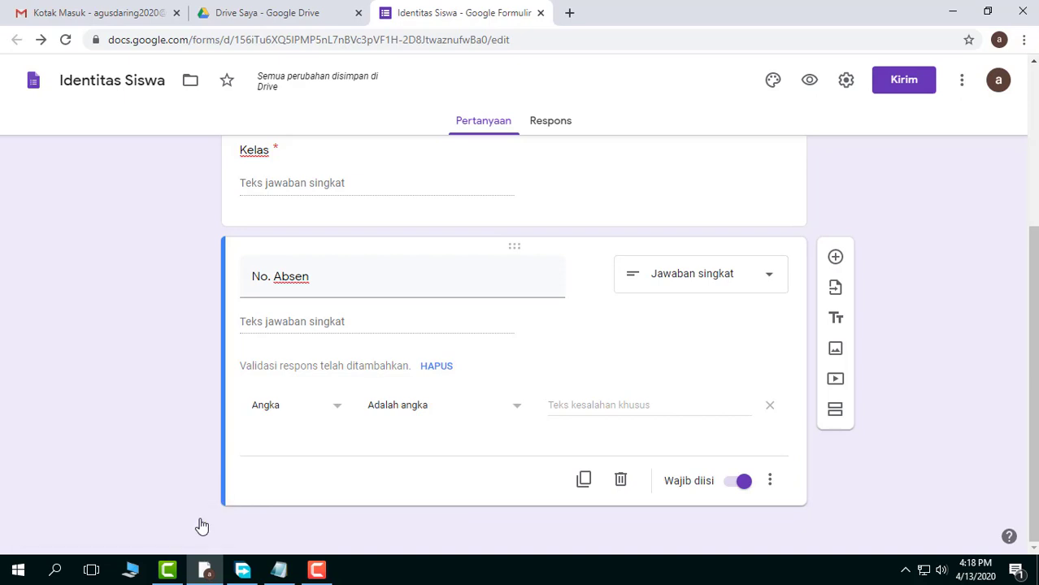
Duplicate the "No. Absen" question and retitle the copy "Mata Pelajaran"
{"action": "scroll", "coordinate": [201, 521], "scroll_direction": "up", "scroll_amount": 3}
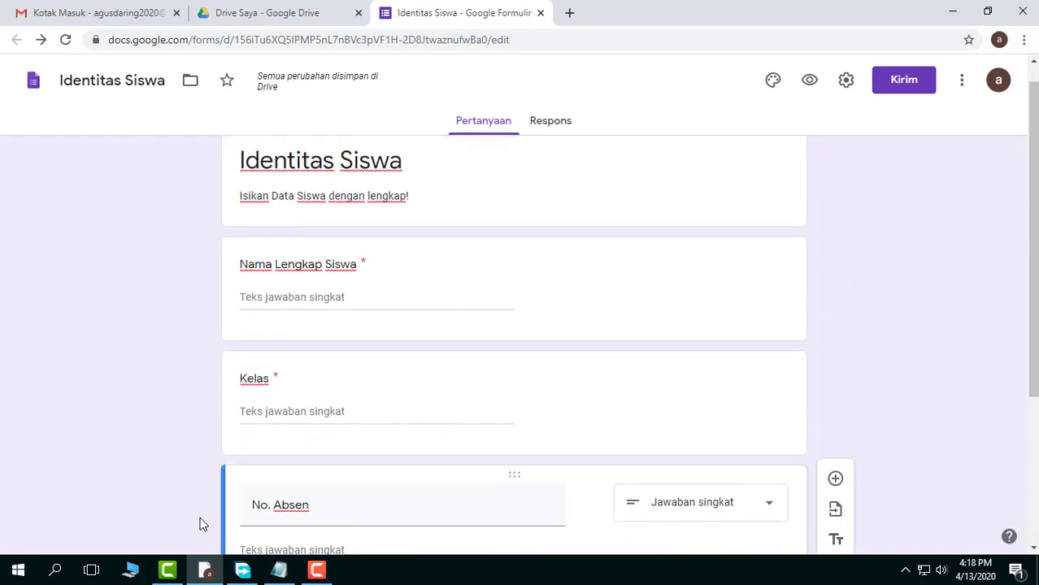
{"action": "scroll", "coordinate": [201, 520], "scroll_direction": "down", "scroll_amount": 3}
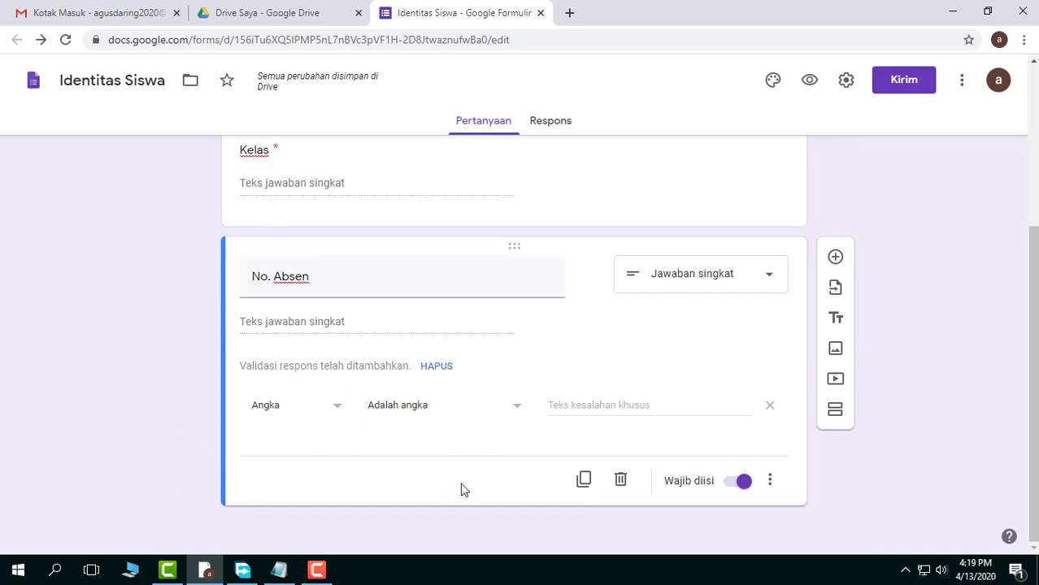
{"action": "left_click", "coordinate": [584, 479]}
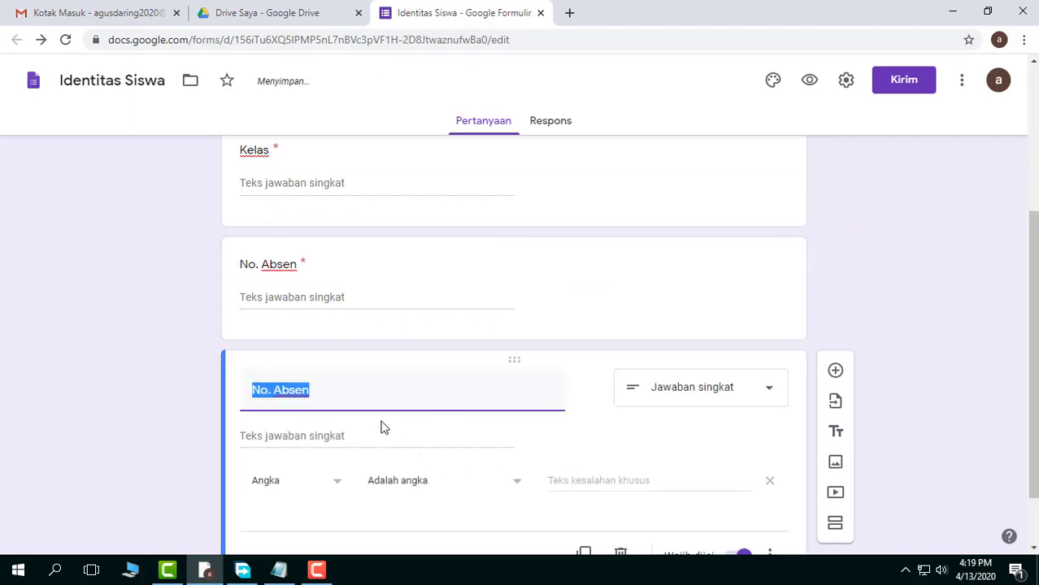
{"action": "type", "text": "Mata "}
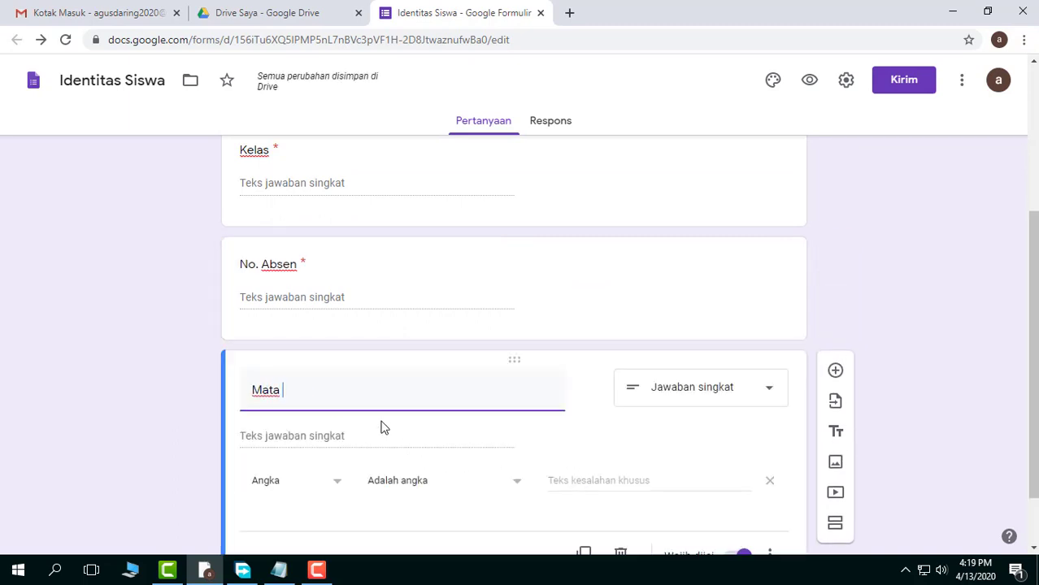
{"action": "type", "text": "Pelk"}
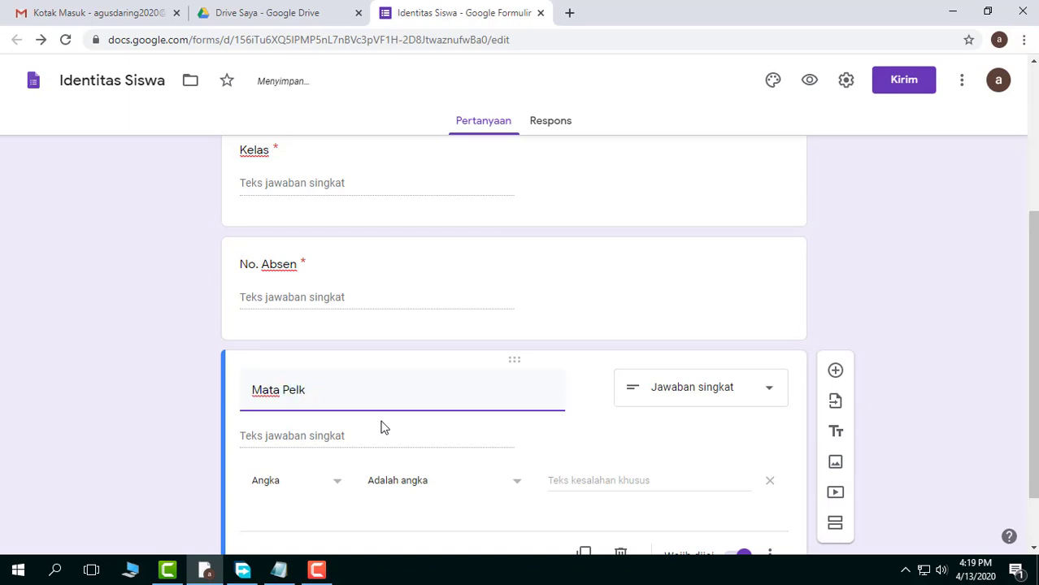
{"action": "type", "text": "ajaajaran"}
Remove the number response validation from the "Mata Pelajaran" question
{"action": "scroll", "coordinate": [383, 428], "scroll_direction": "down", "scroll_amount": 1}
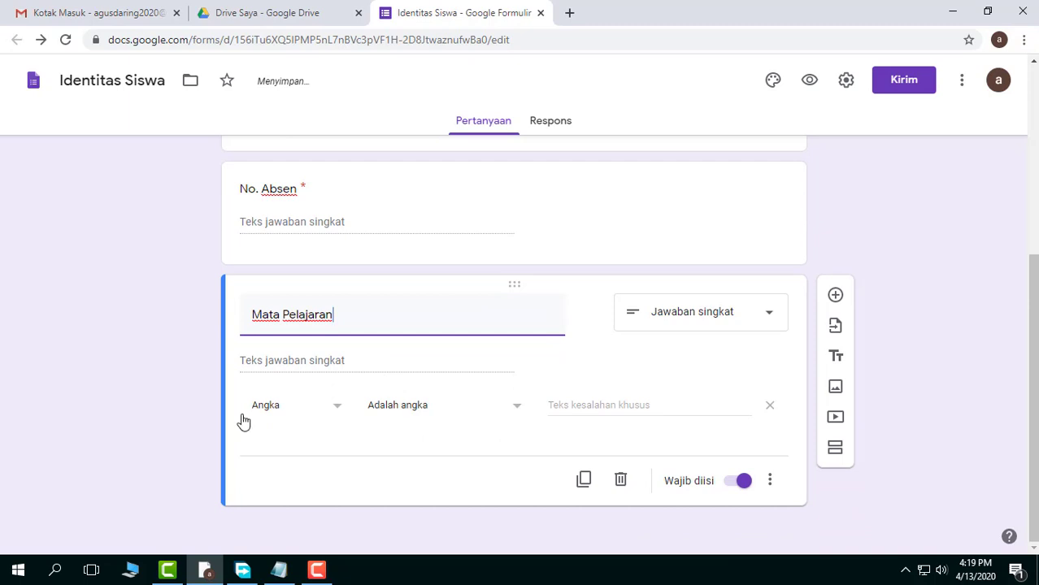
{"action": "left_click", "coordinate": [772, 408]}
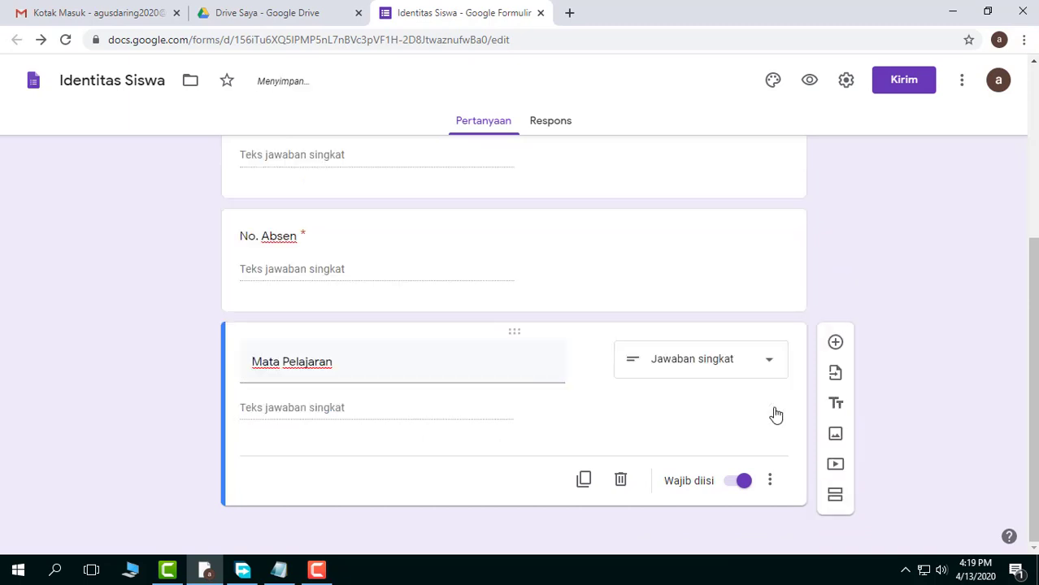
{"action": "scroll", "coordinate": [697, 423], "scroll_direction": "up", "scroll_amount": 4}
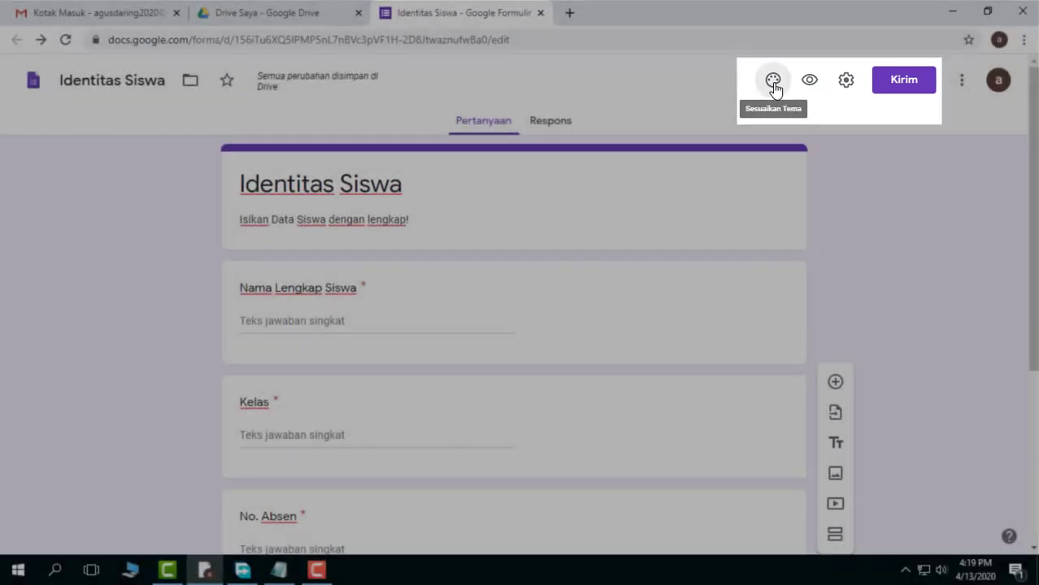
Try a red theme colour for the form with its different background shades, ending on the dark shade #f2beb9
{"action": "left_click", "coordinate": [773, 82]}
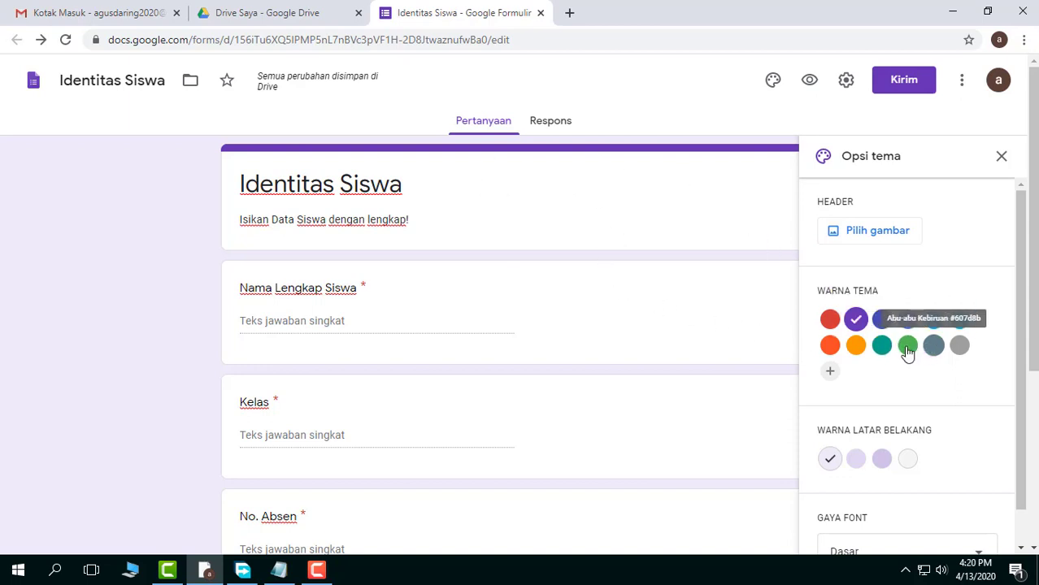
{"action": "left_click", "coordinate": [829, 322]}
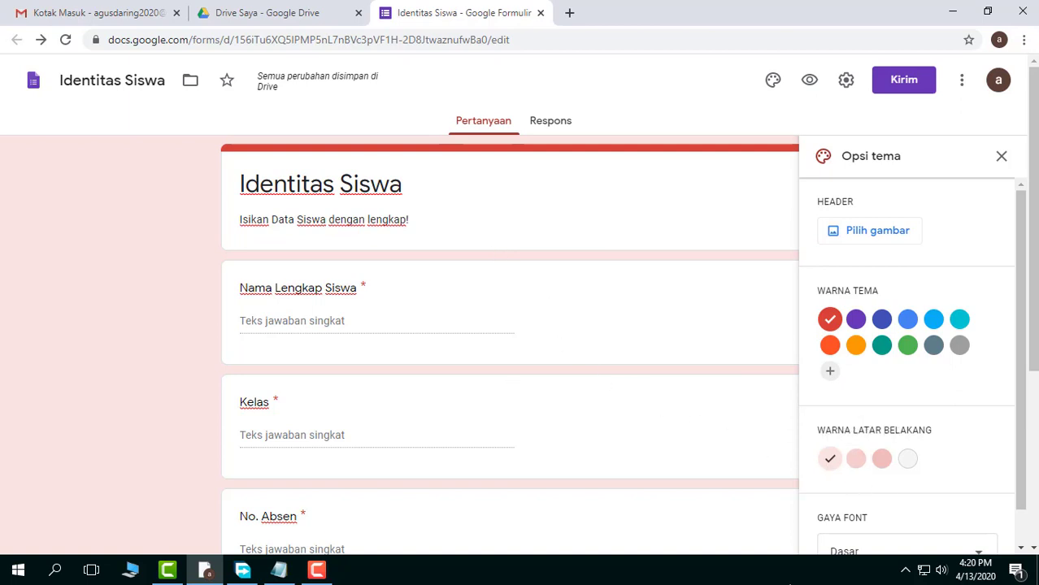
{"action": "left_click", "coordinate": [884, 462]}
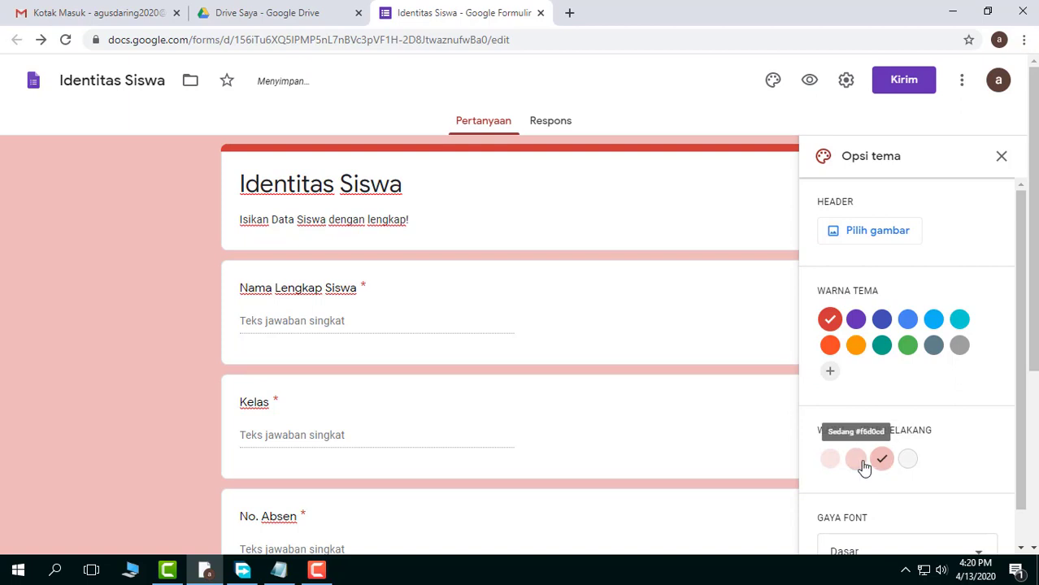
{"action": "left_click", "coordinate": [856, 461]}
{"action": "left_click", "coordinate": [907, 460]}
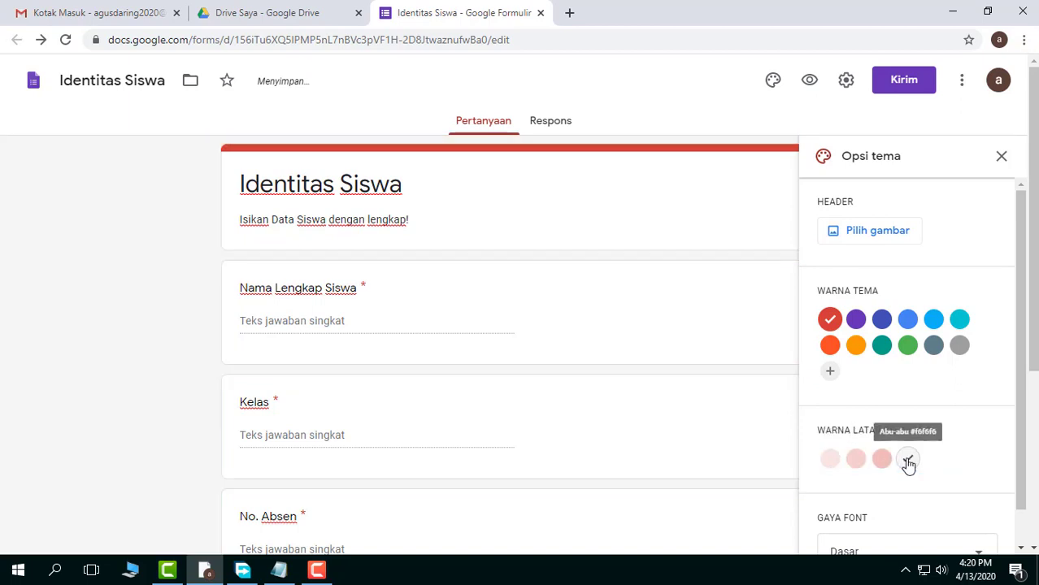
{"action": "left_click", "coordinate": [855, 460]}
{"action": "left_click", "coordinate": [882, 462]}
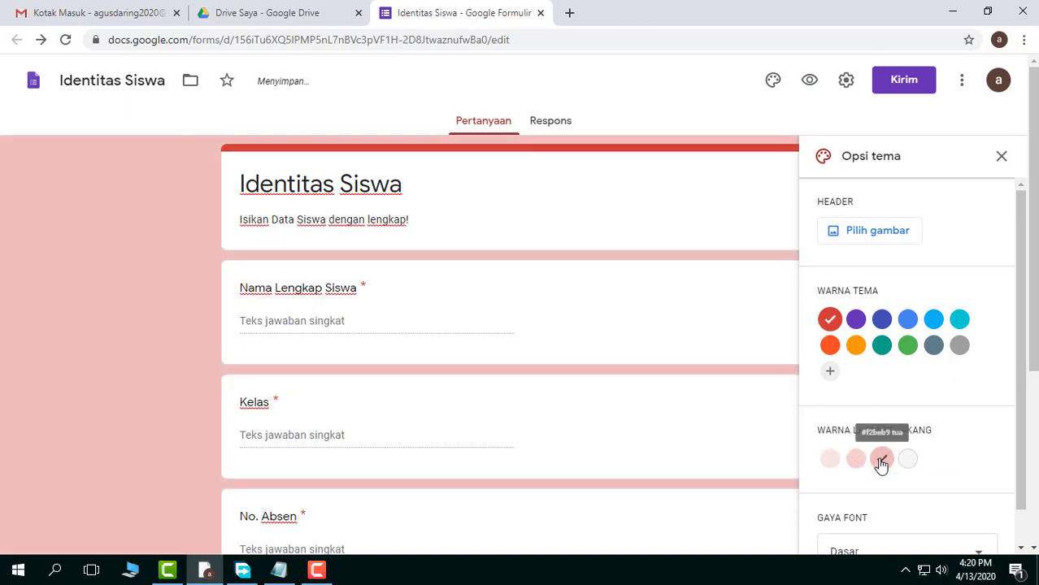
Set the form's theme colour to orange with the dark background shade #ffdba6, and close the theme options
{"action": "left_click", "coordinate": [855, 346]}
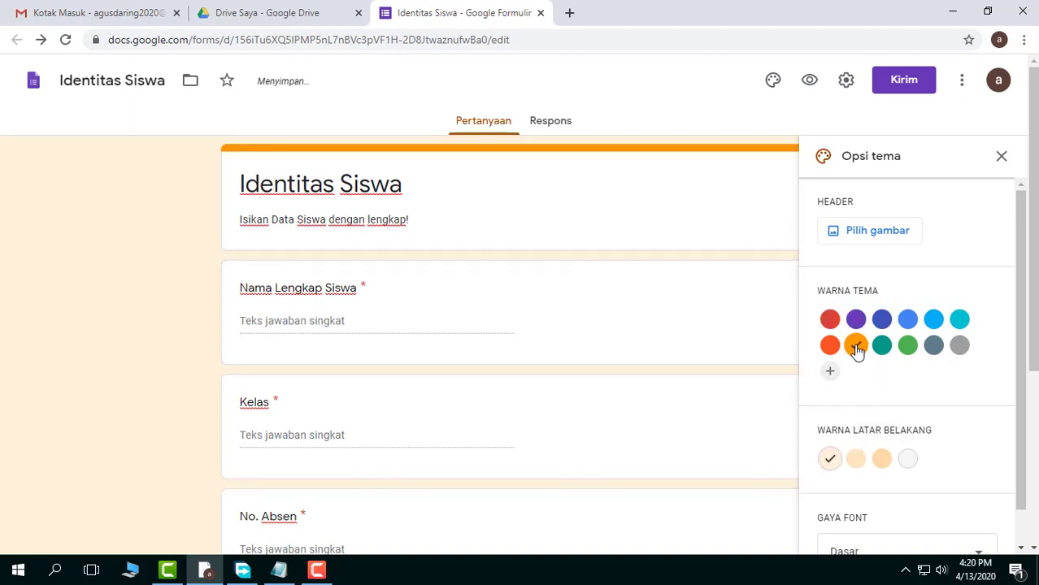
{"action": "left_click", "coordinate": [858, 460]}
{"action": "left_click", "coordinate": [879, 461]}
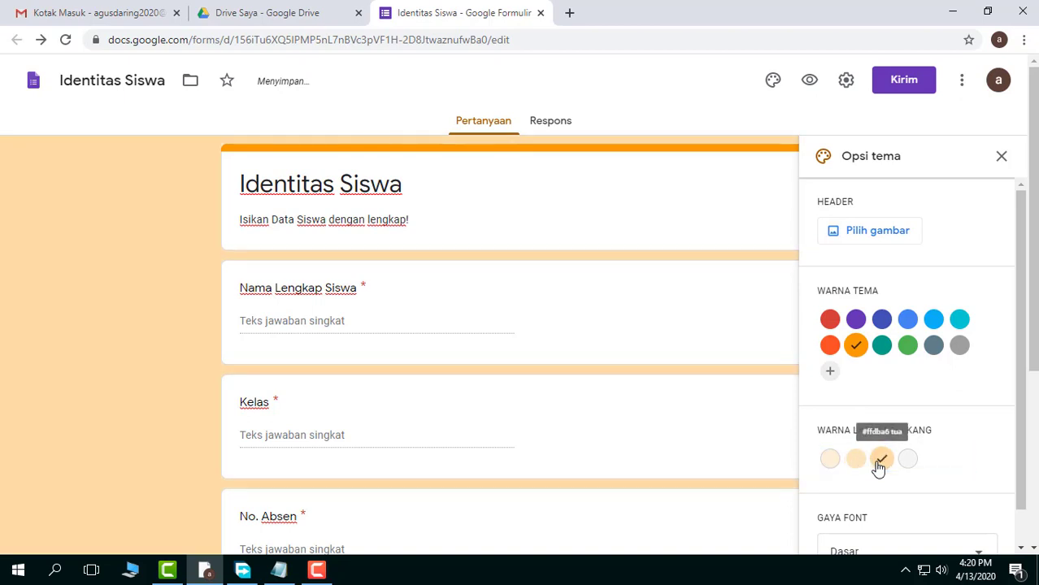
{"action": "scroll", "coordinate": [892, 434], "scroll_direction": "down", "scroll_amount": 1}
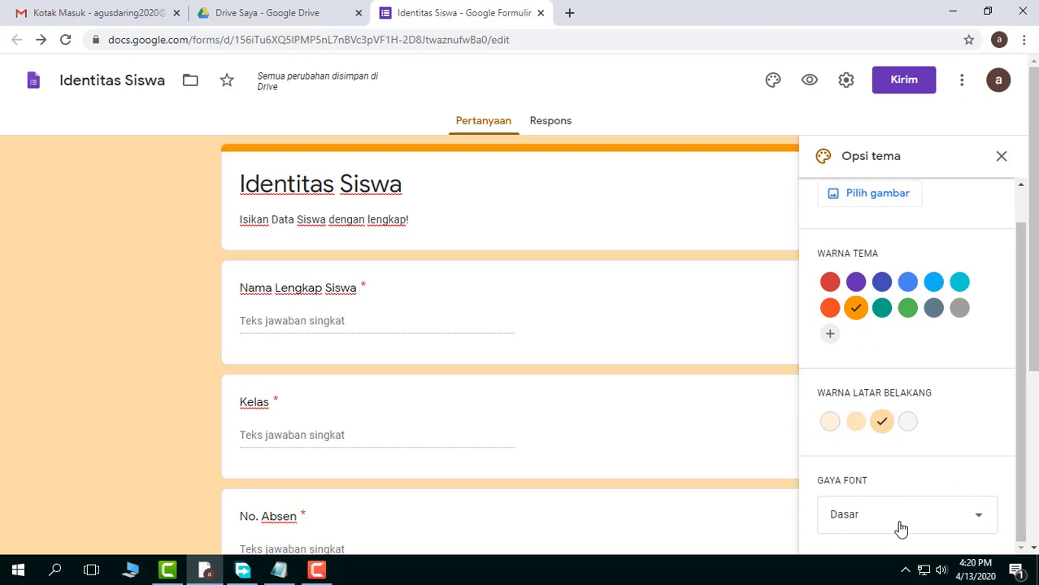
{"action": "scroll", "coordinate": [881, 455], "scroll_direction": "up", "scroll_amount": 1}
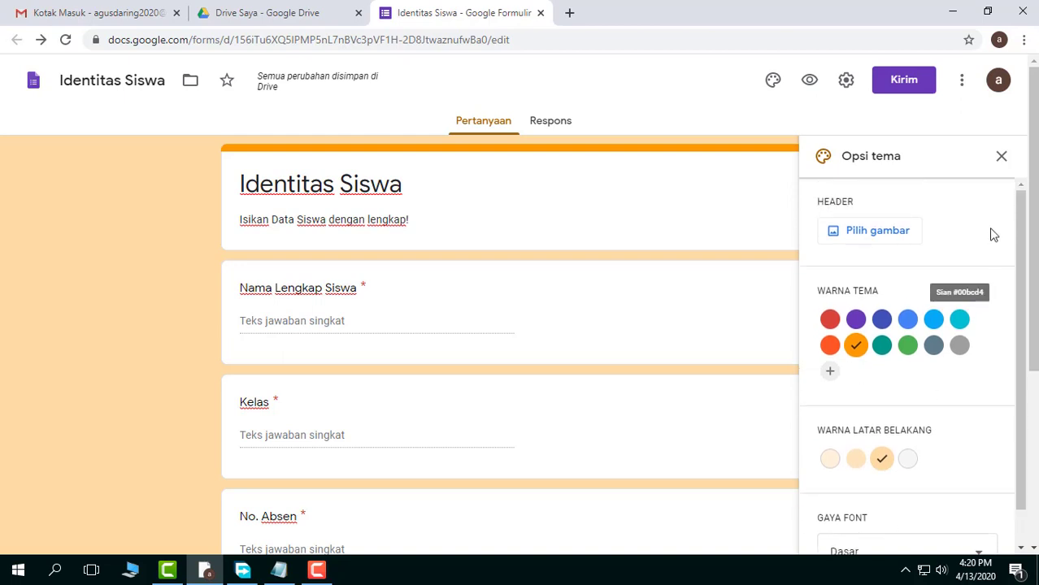
{"action": "left_click", "coordinate": [1002, 158]}
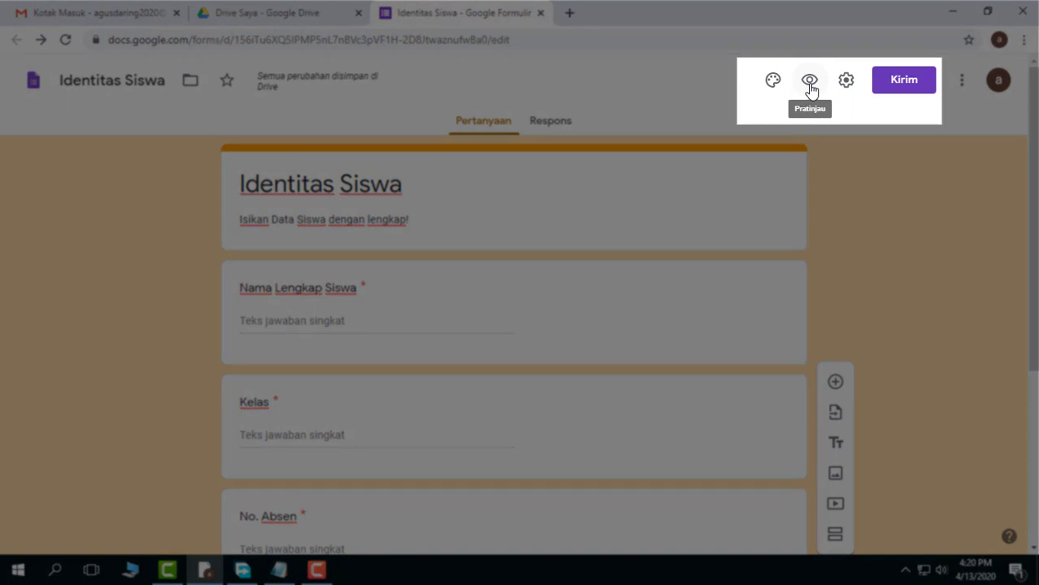
Preview the "Identitas Siswa" form, look through all its questions, and close the preview
{"action": "left_click", "coordinate": [809, 81]}
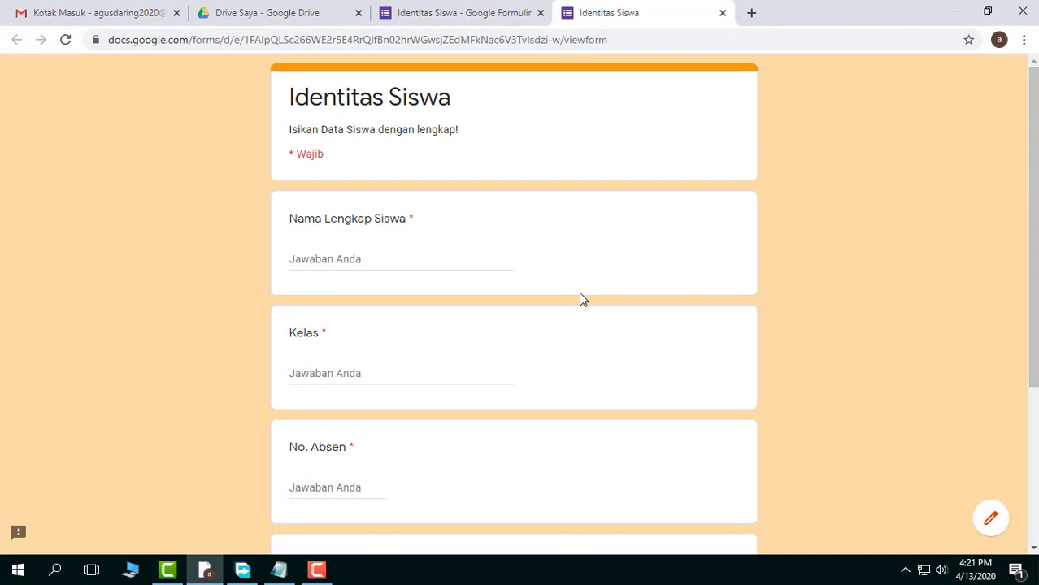
{"action": "scroll", "coordinate": [580, 299], "scroll_direction": "down", "scroll_amount": 3}
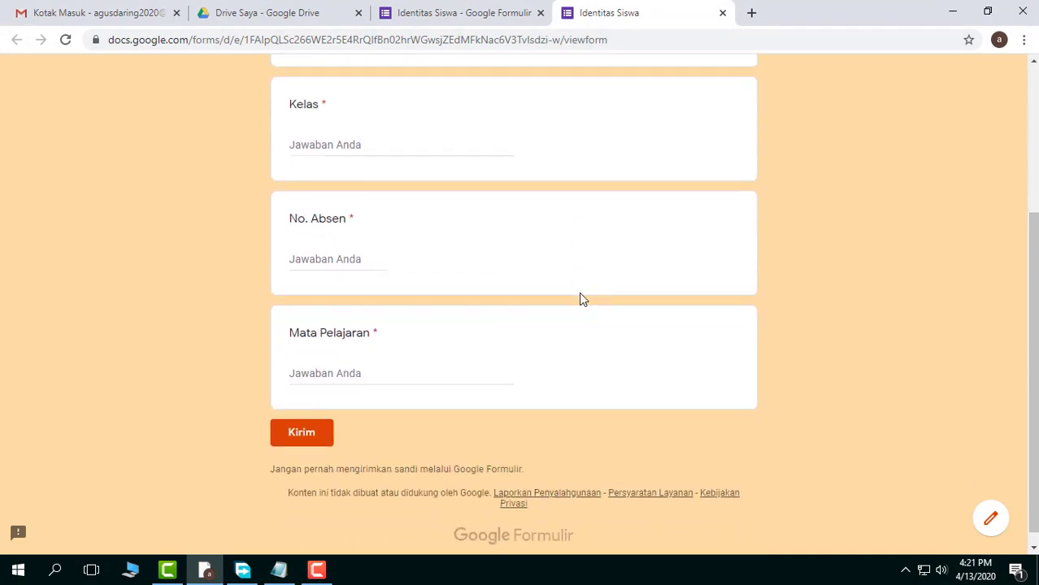
{"action": "scroll", "coordinate": [581, 299], "scroll_direction": "up", "scroll_amount": 3}
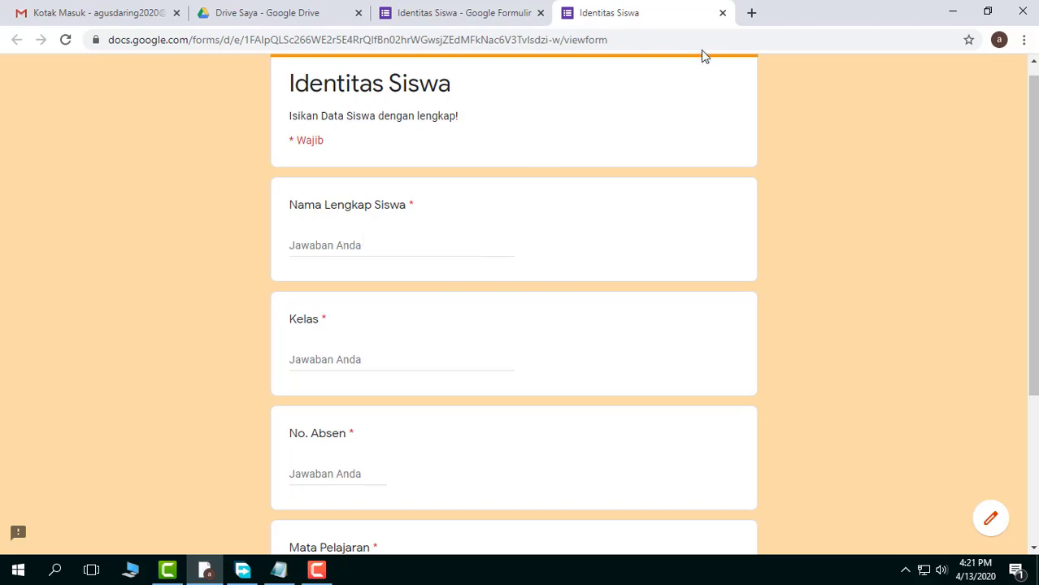
{"action": "left_click", "coordinate": [722, 12]}
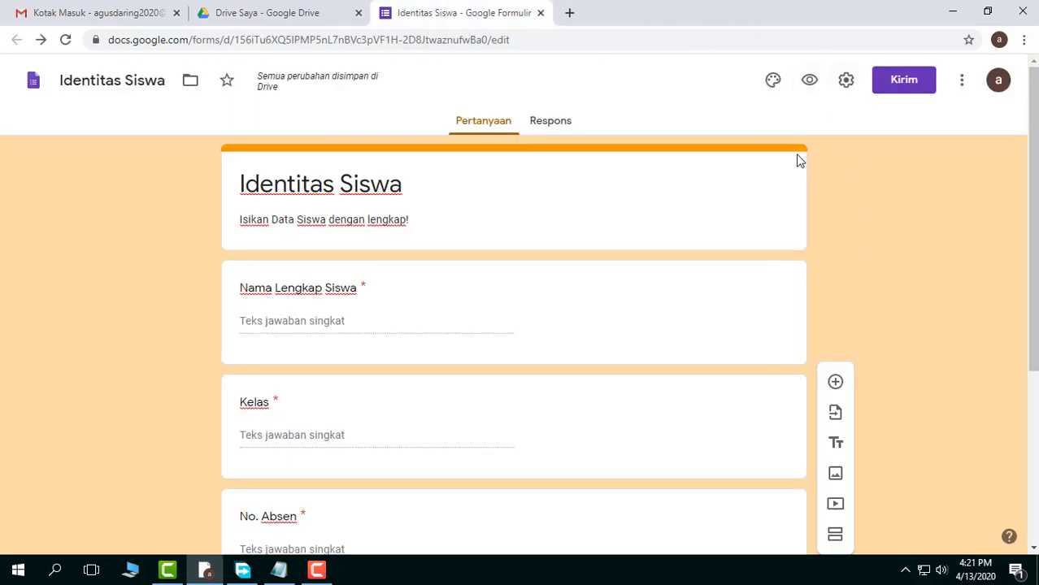
Open the form settings and look through the Presentasi, Kuis and Umum options
{"action": "left_click", "coordinate": [846, 81]}
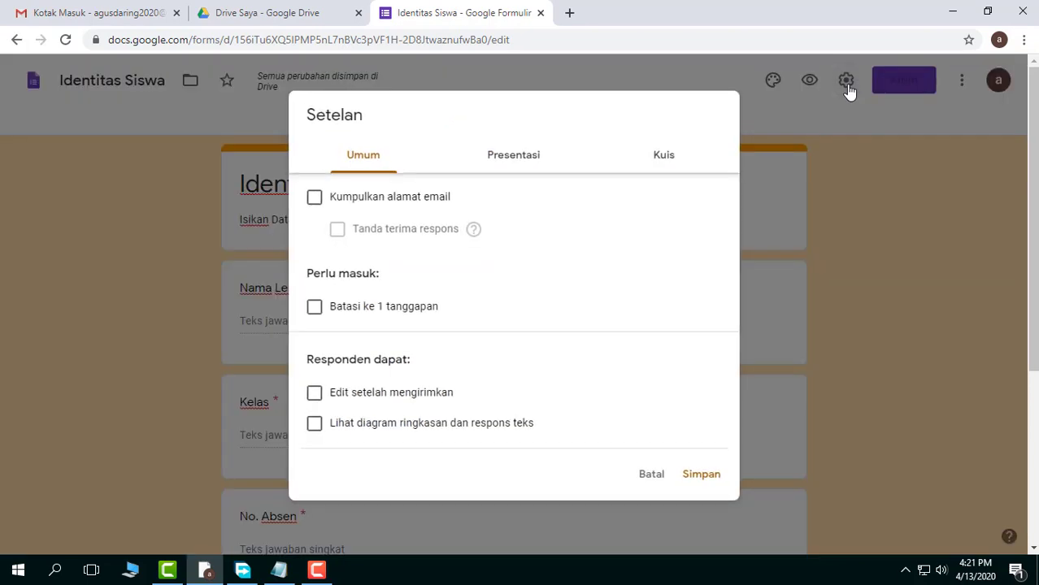
{"action": "left_click", "coordinate": [514, 161]}
{"action": "left_click", "coordinate": [668, 157]}
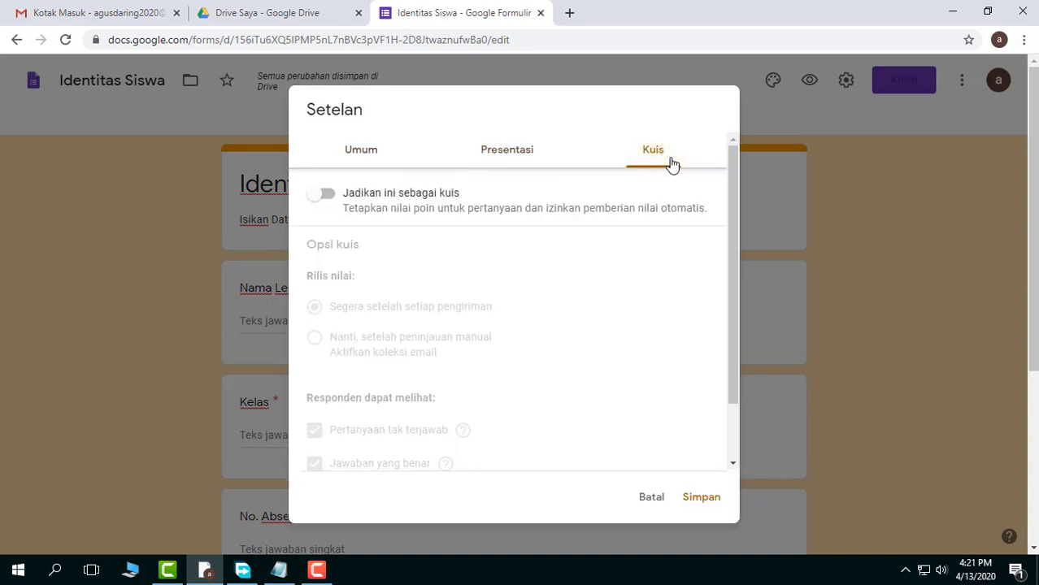
{"action": "left_click", "coordinate": [363, 154]}
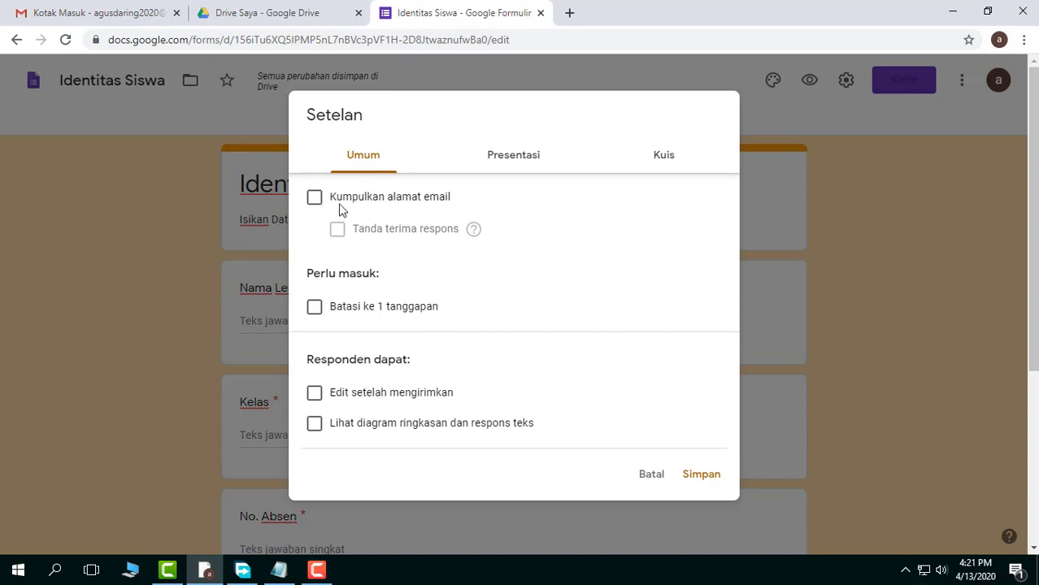
Try the email collection option (Kumpulkan alamat email) and clear it again
{"action": "left_click", "coordinate": [315, 202]}
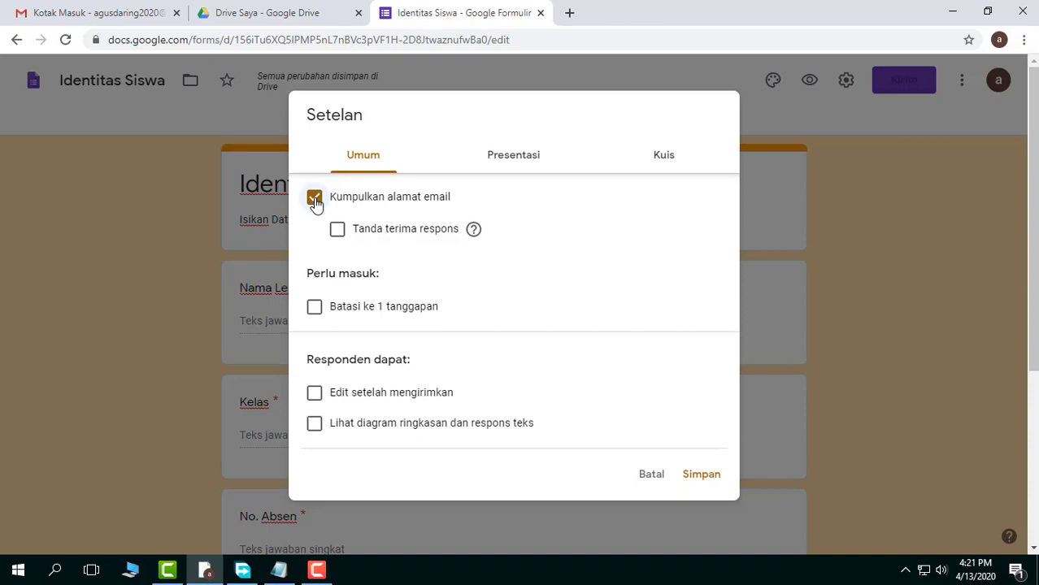
{"action": "mouse_move", "coordinate": [476, 233]}
{"action": "left_click", "coordinate": [314, 202]}
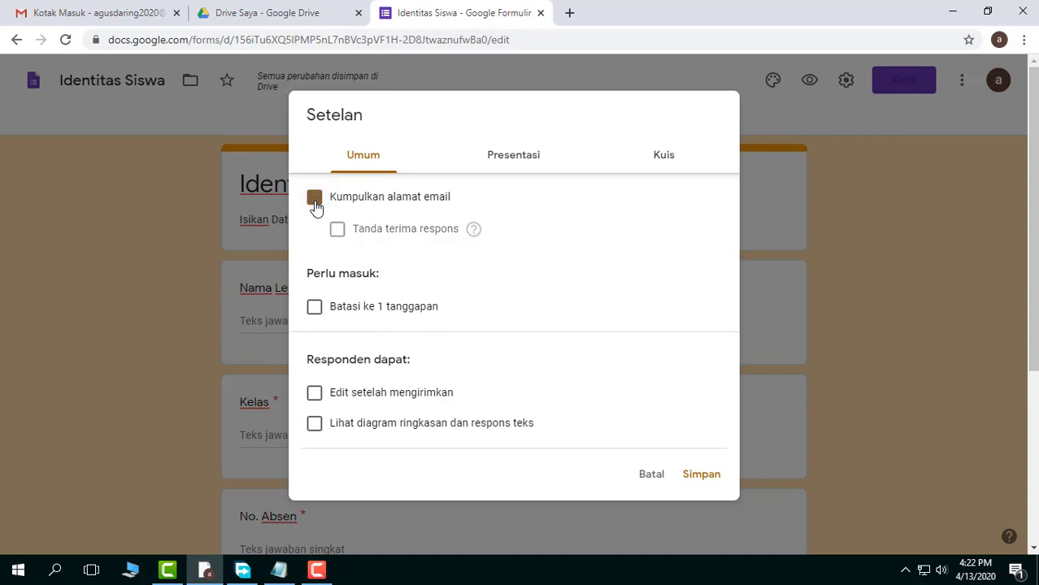
Look through the Presentasi, Kuis and Umum settings once more and save the form settings
{"action": "left_click", "coordinate": [514, 161]}
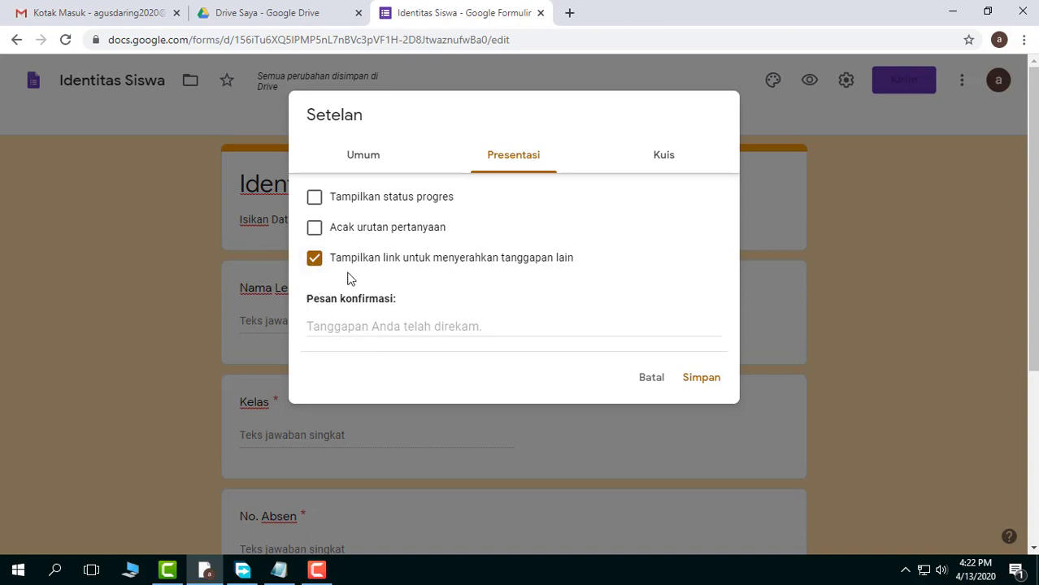
{"action": "left_click", "coordinate": [662, 160]}
{"action": "scroll", "coordinate": [566, 341], "scroll_direction": "down", "scroll_amount": 2}
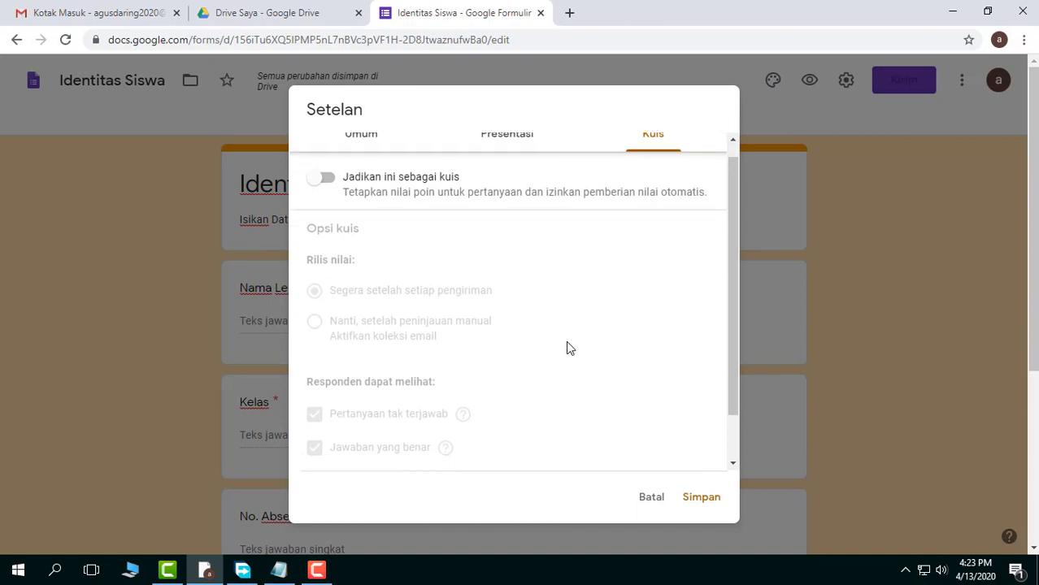
{"action": "scroll", "coordinate": [564, 338], "scroll_direction": "up", "scroll_amount": 2}
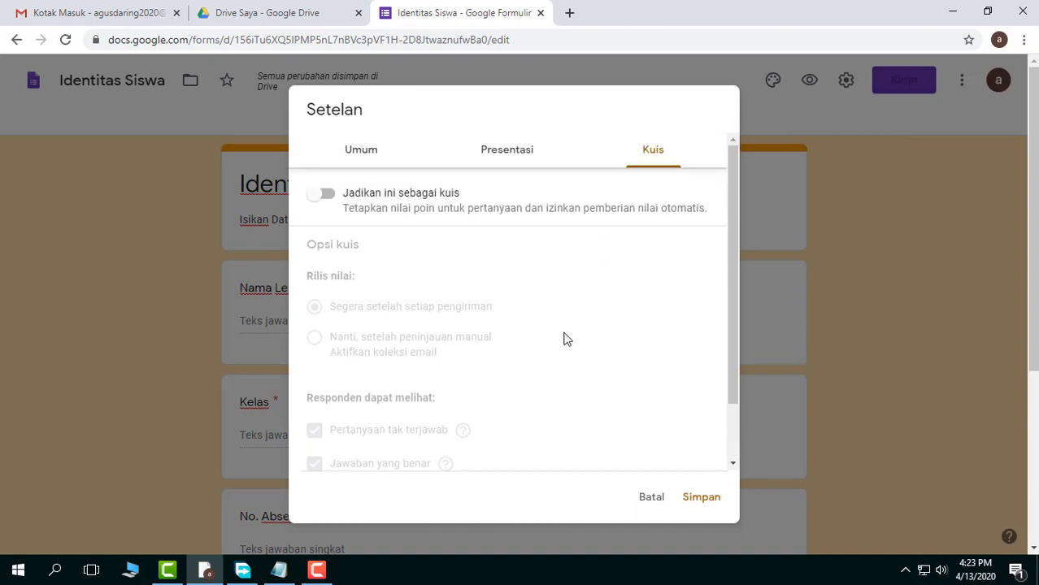
{"action": "left_click", "coordinate": [354, 152]}
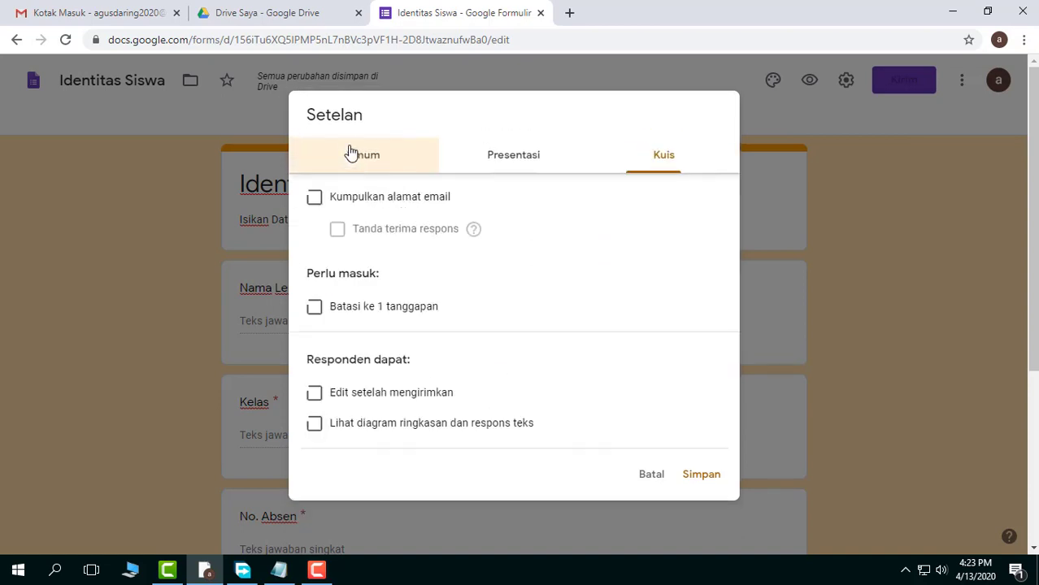
{"action": "left_click", "coordinate": [704, 476]}
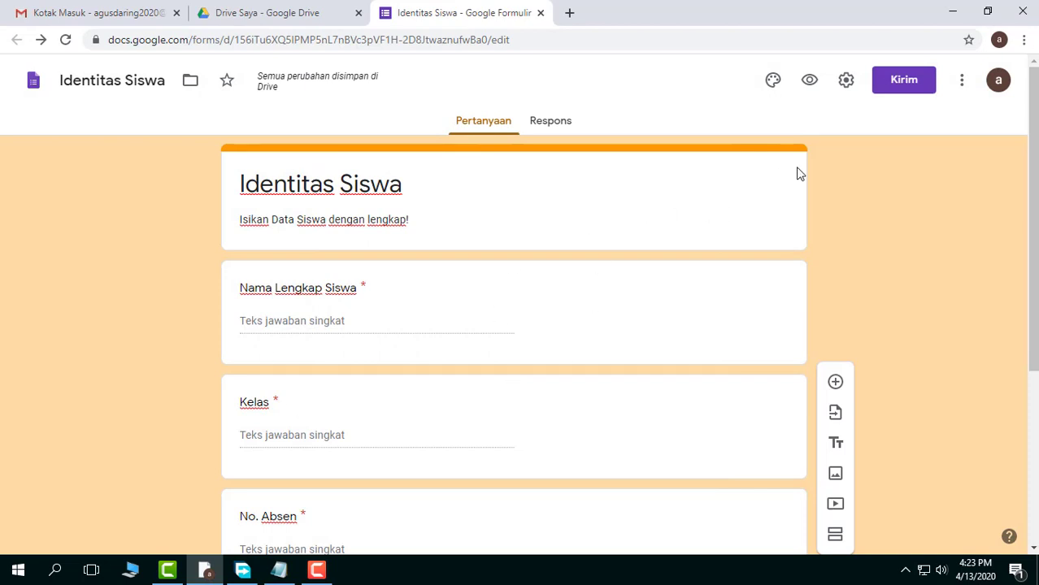
Open the form's sending options, look through the email, link, HTML embed and Facebook sharing methods, and close the Facebook page
{"action": "left_click", "coordinate": [908, 85]}
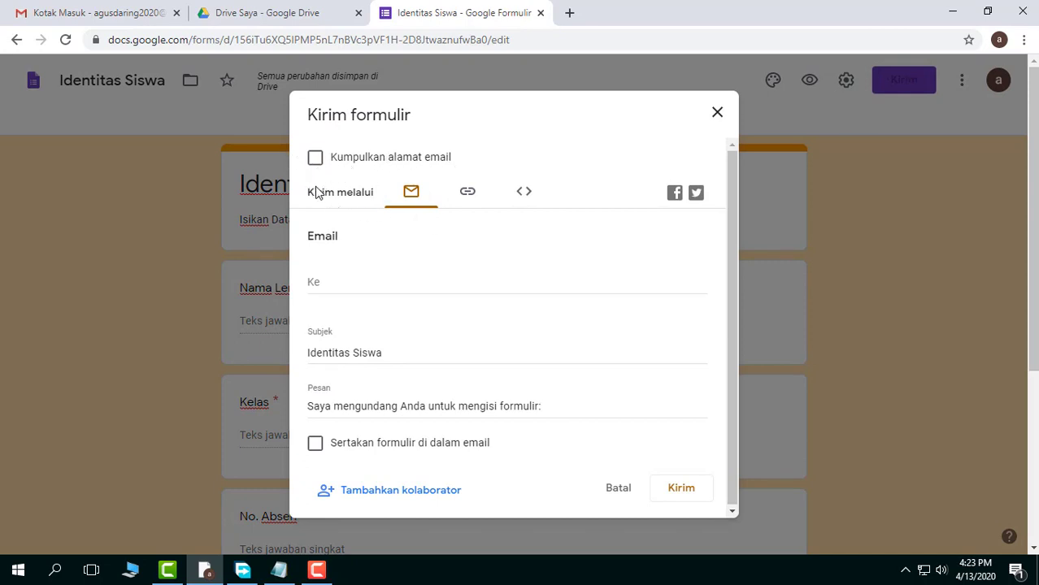
{"action": "left_click_drag", "start_coordinate": [305, 195], "coordinate": [380, 199]}
{"action": "left_click", "coordinate": [408, 195]}
{"action": "left_click", "coordinate": [468, 195]}
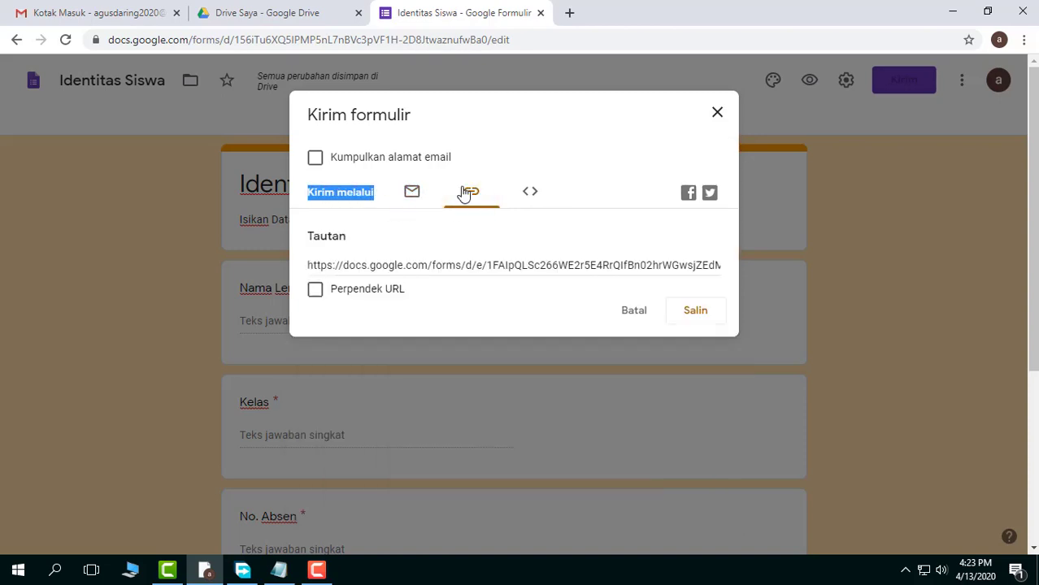
{"action": "left_click", "coordinate": [532, 195]}
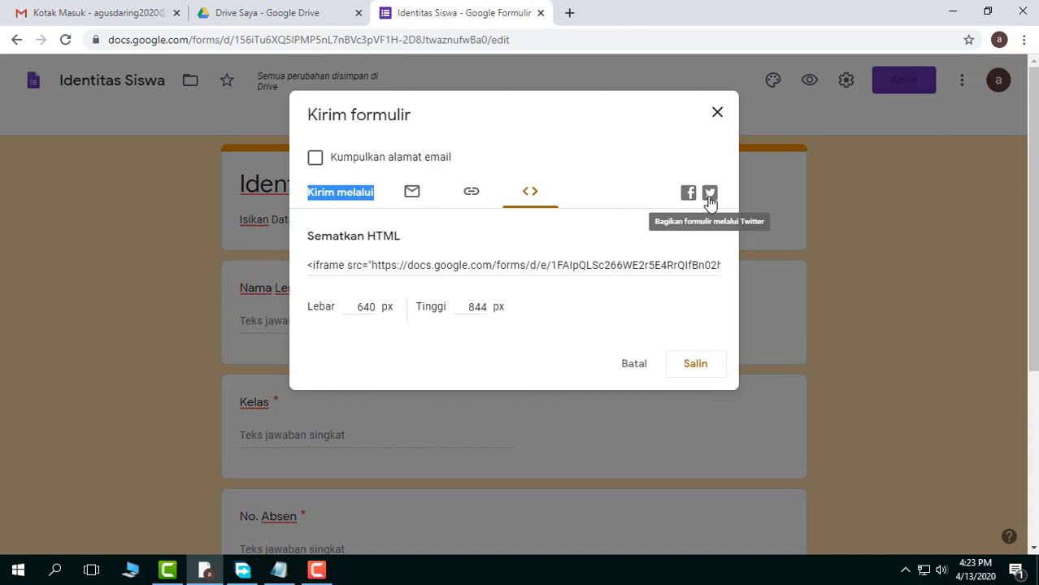
{"action": "left_click", "coordinate": [413, 195]}
{"action": "left_click", "coordinate": [471, 200]}
{"action": "left_click", "coordinate": [531, 201]}
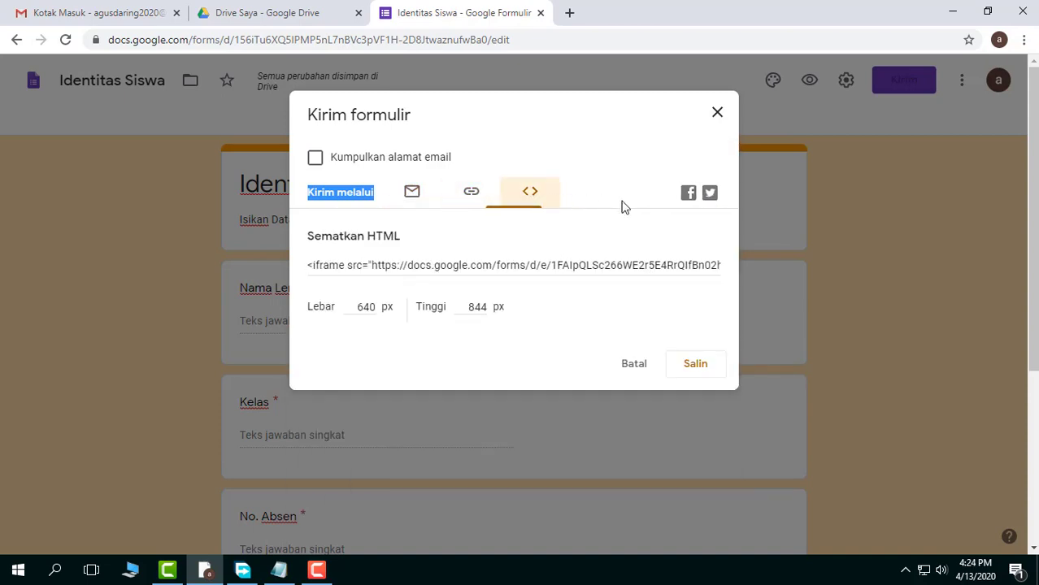
{"action": "left_click", "coordinate": [688, 193]}
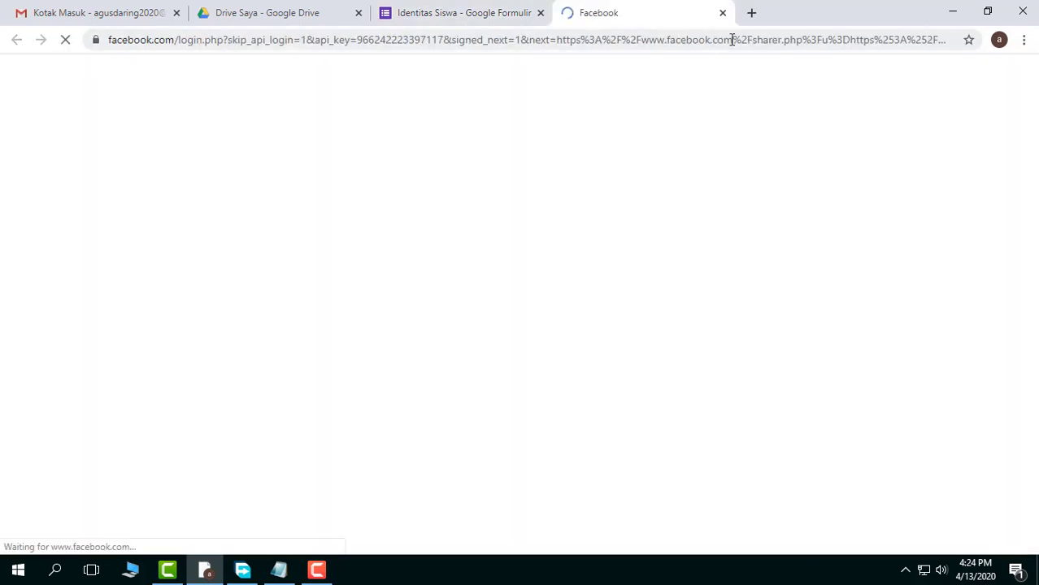
{"action": "left_click", "coordinate": [722, 12]}
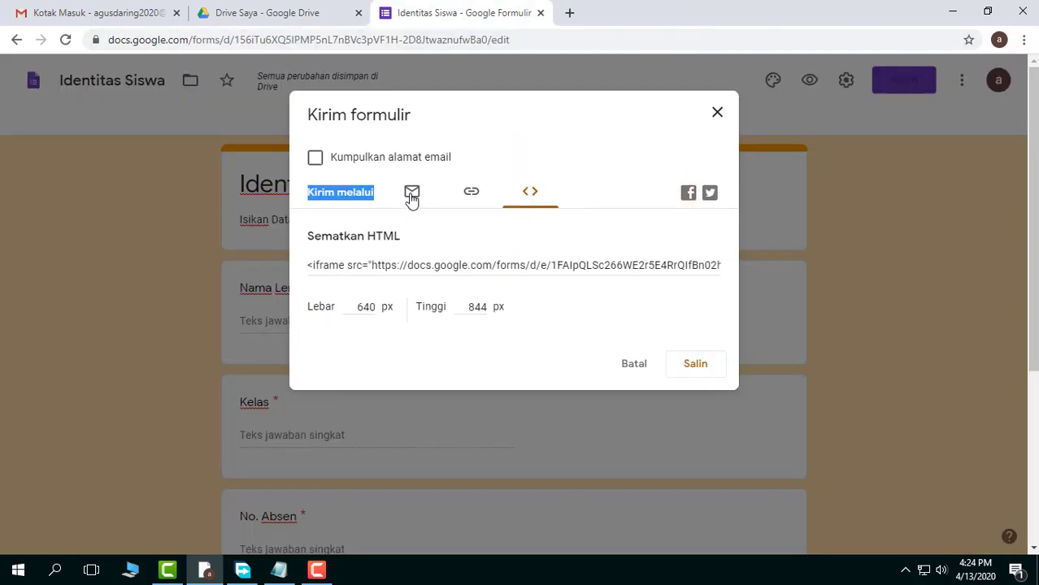
Send the form by email to the recipient's address with the subject "Identitas Siswa", including the form in the email
{"action": "left_click", "coordinate": [412, 195]}
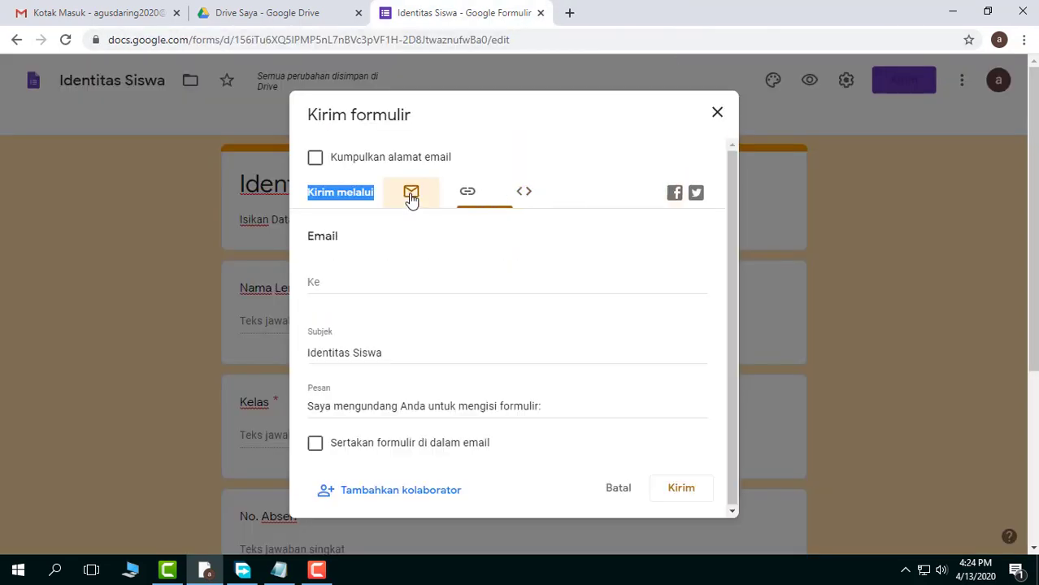
{"action": "left_click", "coordinate": [372, 291]}
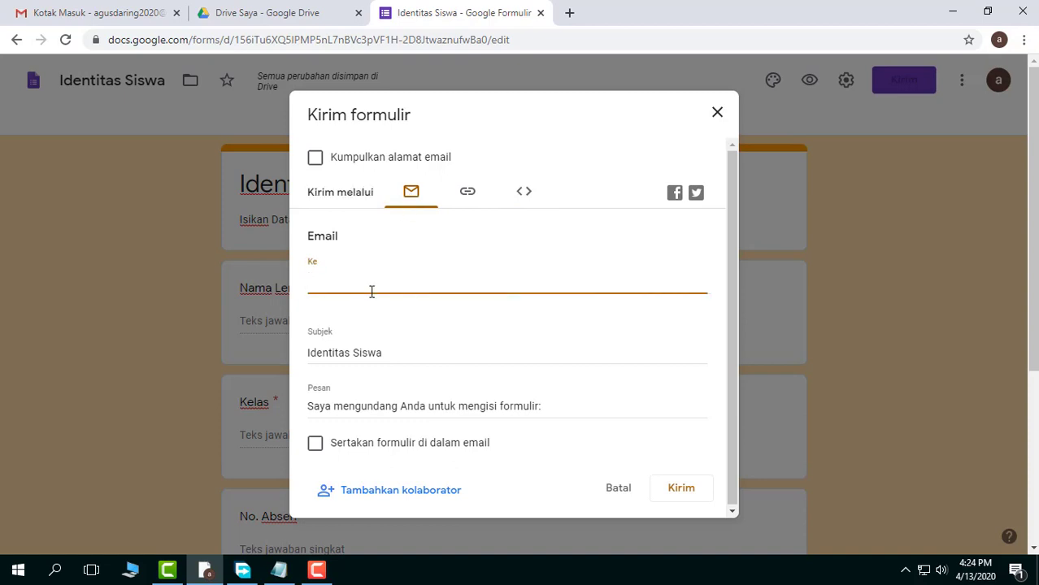
{"action": "type", "text": "agus"}
{"action": "left_click", "coordinate": [383, 304]}
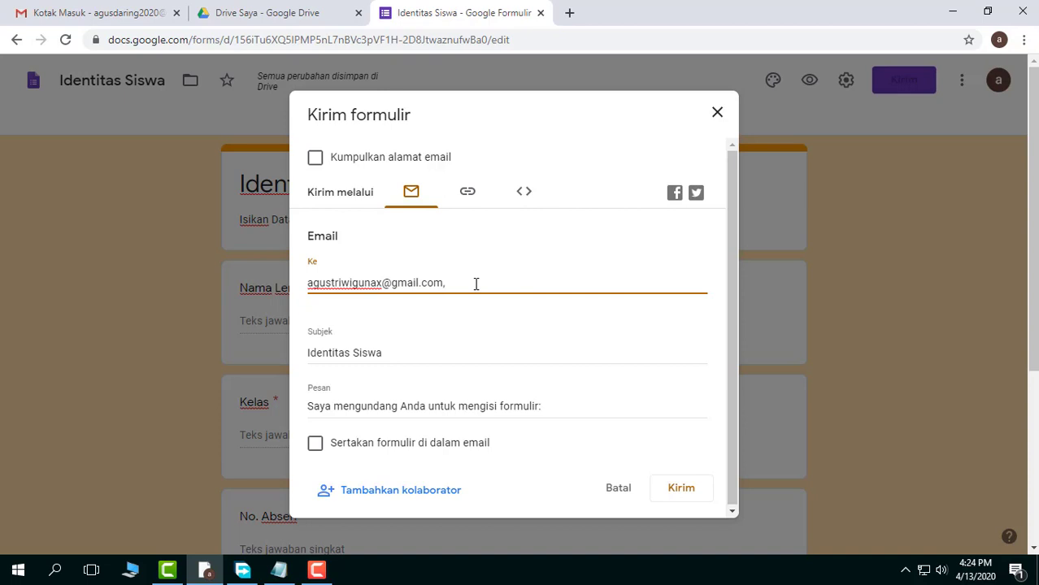
{"action": "left_click", "coordinate": [390, 351]}
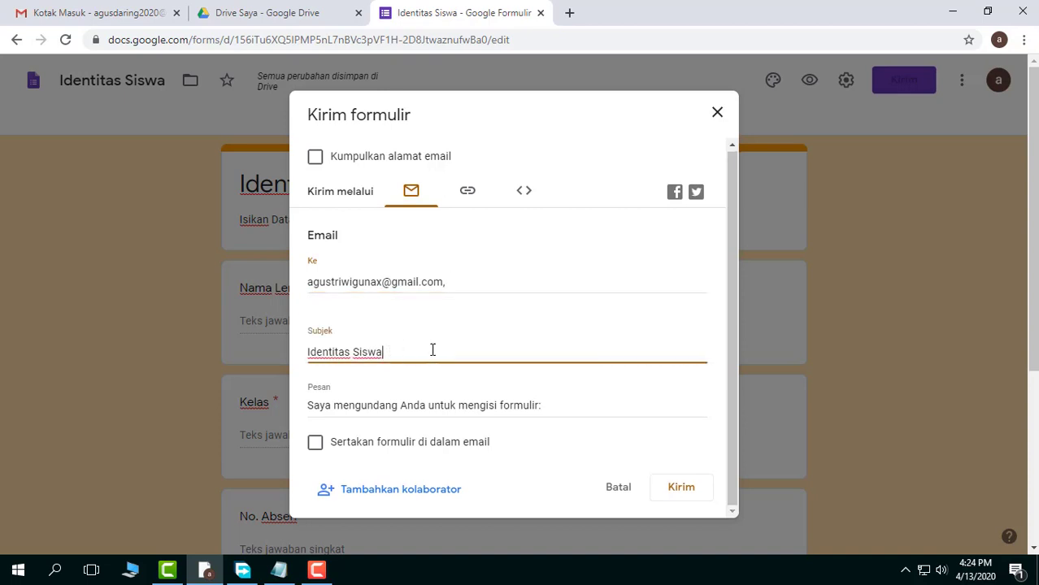
{"action": "left_click", "coordinate": [422, 405]}
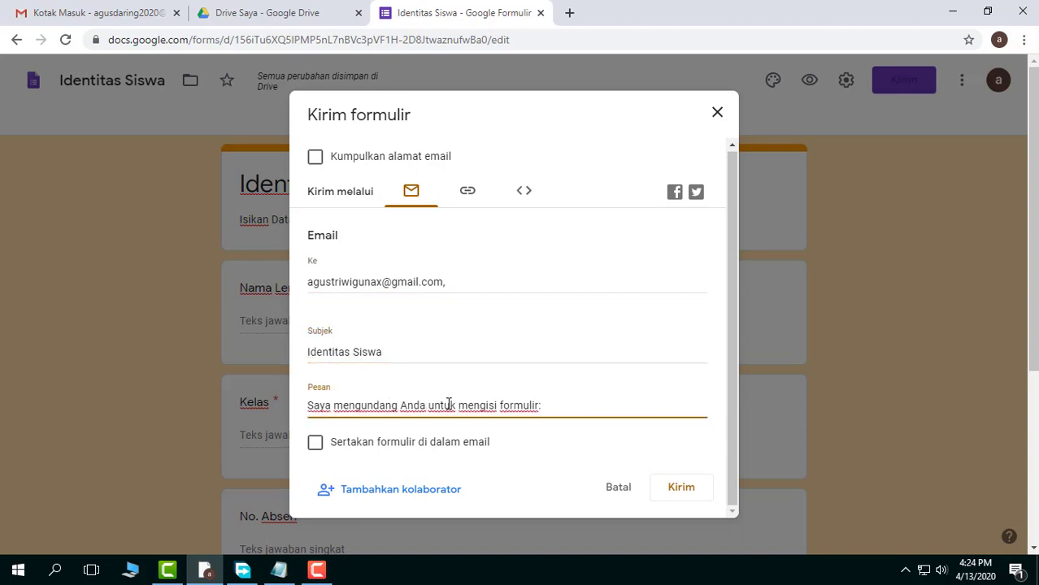
{"action": "left_click", "coordinate": [566, 408]}
{"action": "left_click", "coordinate": [315, 444]}
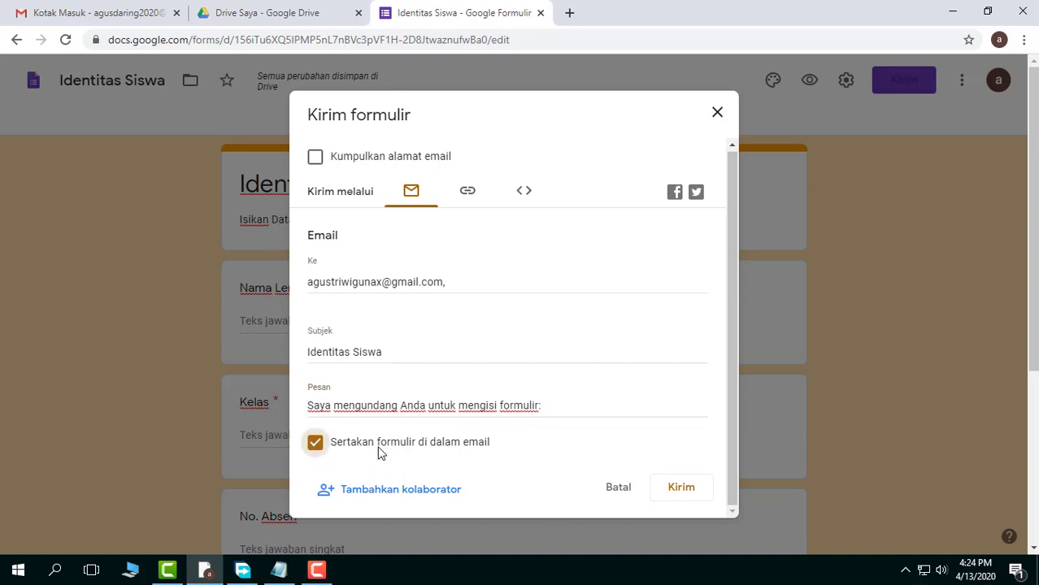
{"action": "left_click", "coordinate": [681, 488]}
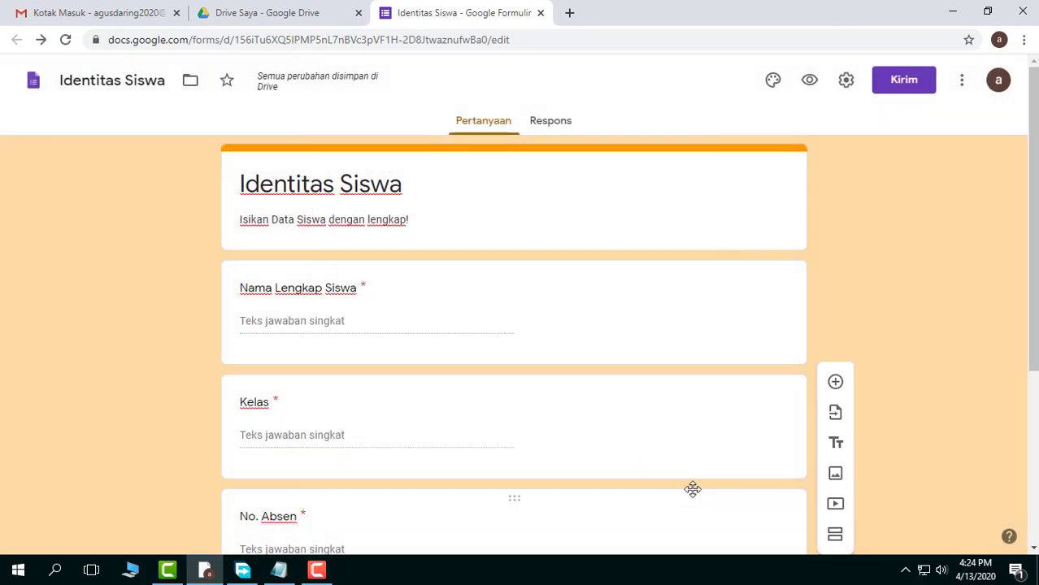
Choose sending the form by link, shorten its URL (Perpendek URL), and copy the short link
{"action": "left_click", "coordinate": [912, 86]}
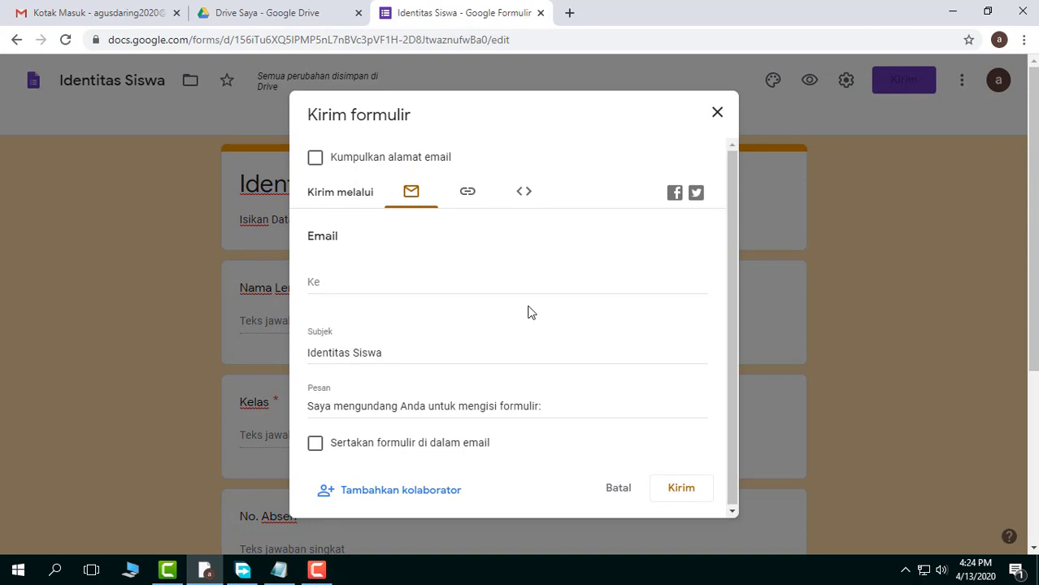
{"action": "left_click", "coordinate": [469, 198]}
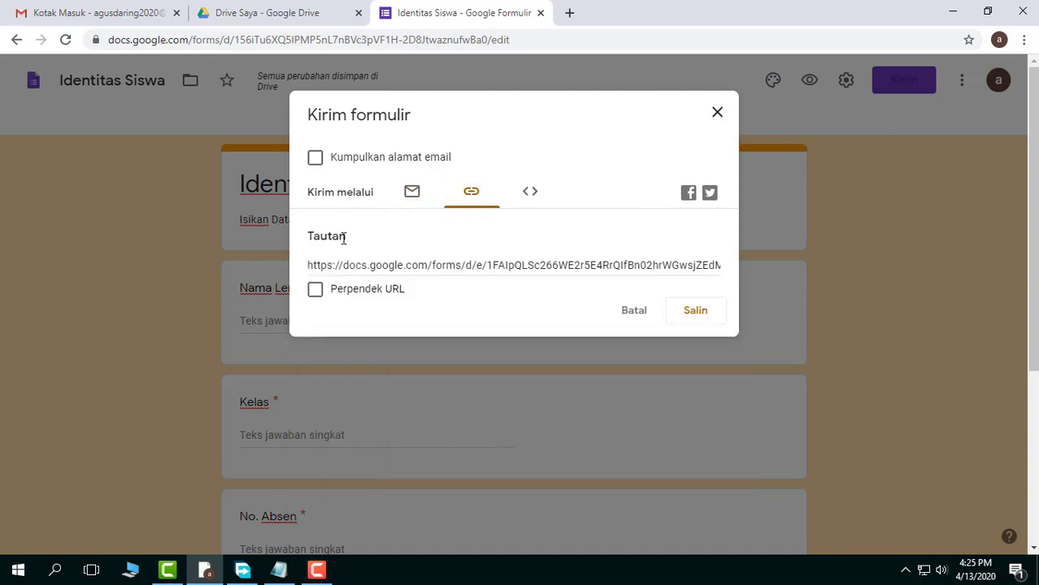
{"action": "left_click_drag", "start_coordinate": [308, 236], "coordinate": [357, 244]}
{"action": "left_click", "coordinate": [386, 249]}
{"action": "left_click", "coordinate": [316, 294]}
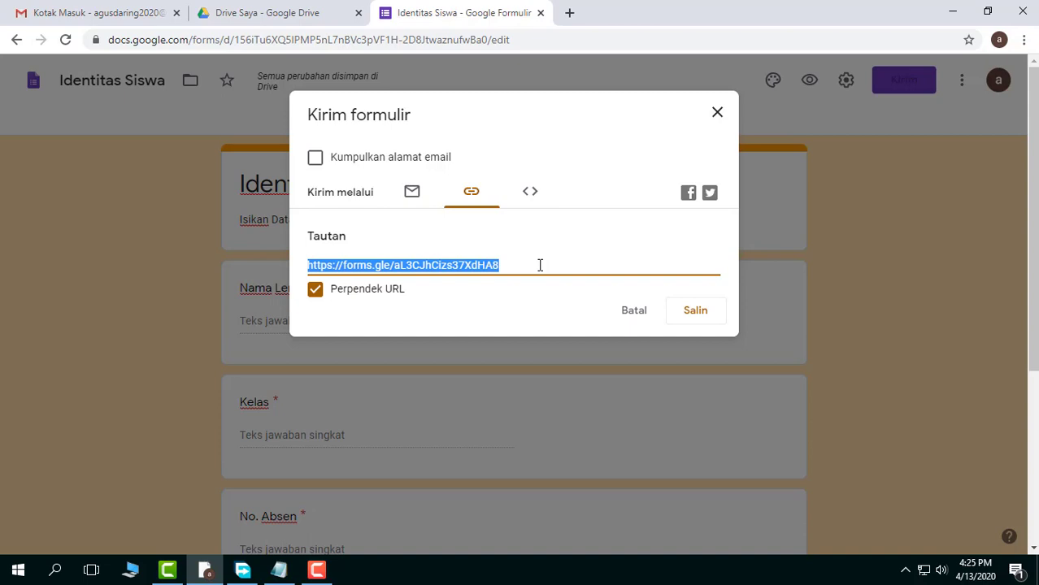
{"action": "left_click", "coordinate": [708, 313]}
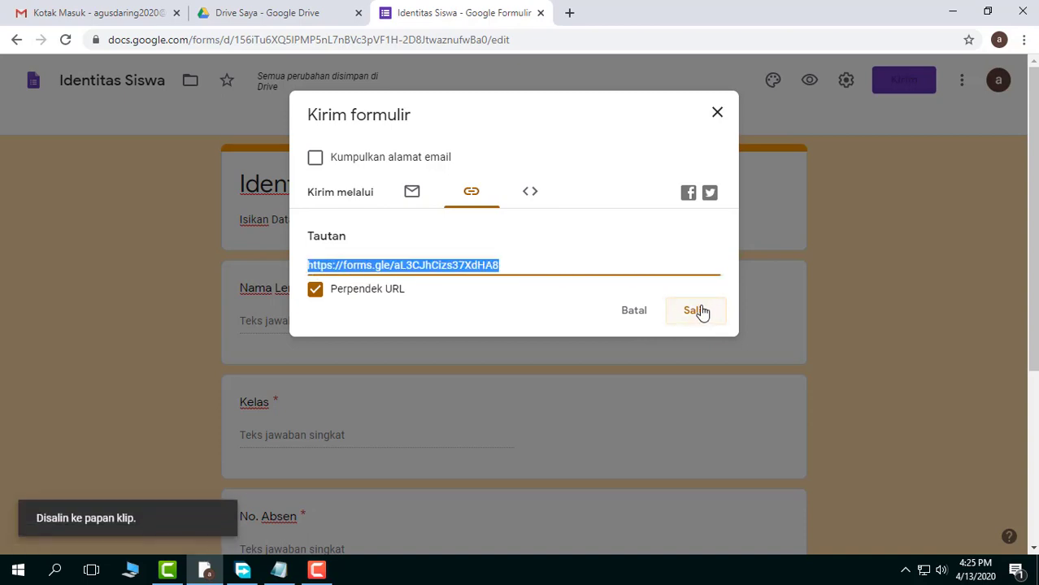
Switch to Notepad, paste the short form link below the existing links, and return to the form to close its sending options
{"action": "left_click", "coordinate": [279, 570]}
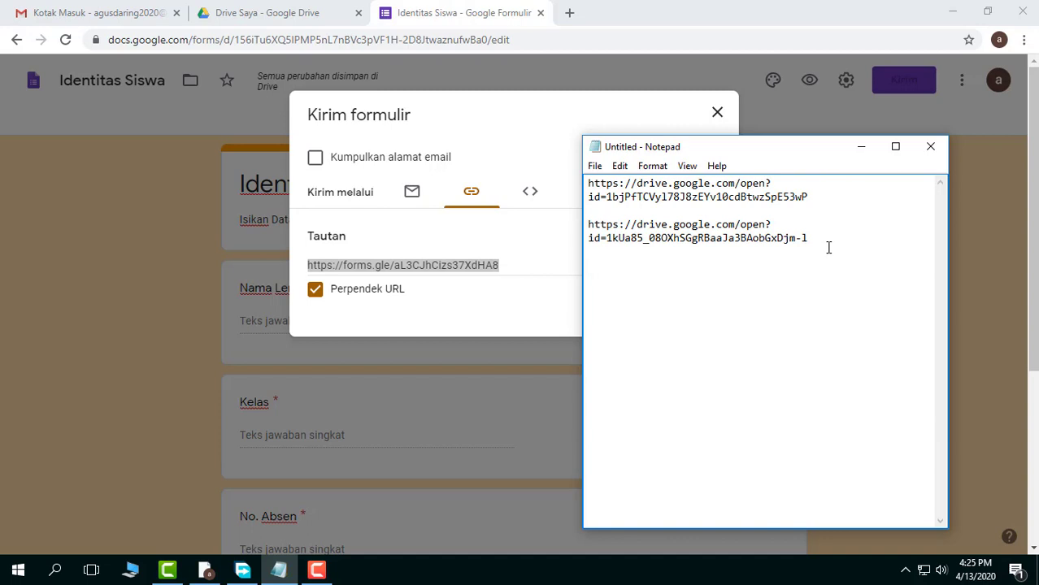
{"action": "type", "text": "https://forms.gle/aL3CJhCizs37XdHA8"}
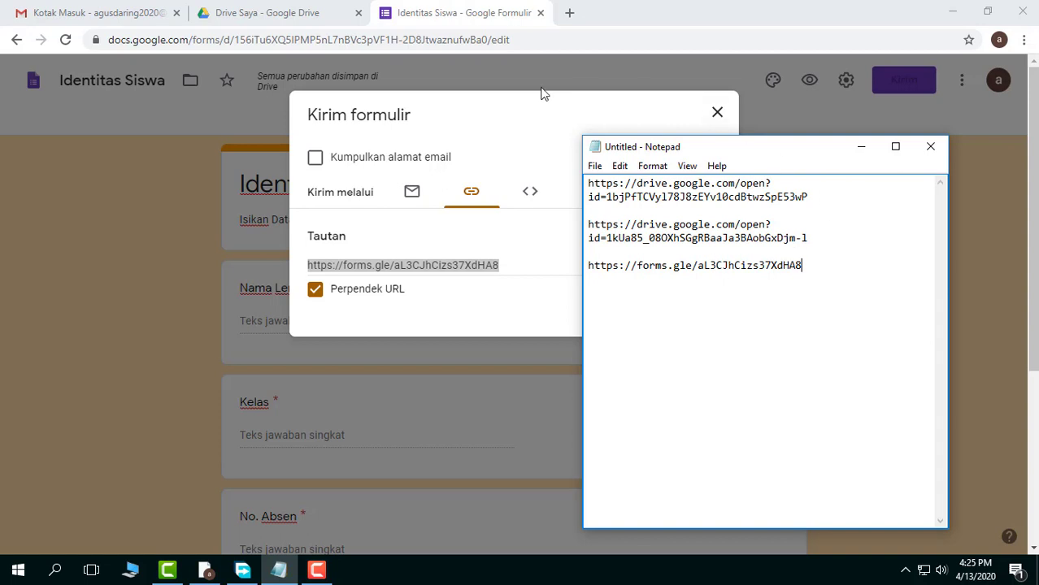
{"action": "left_click", "coordinate": [515, 89]}
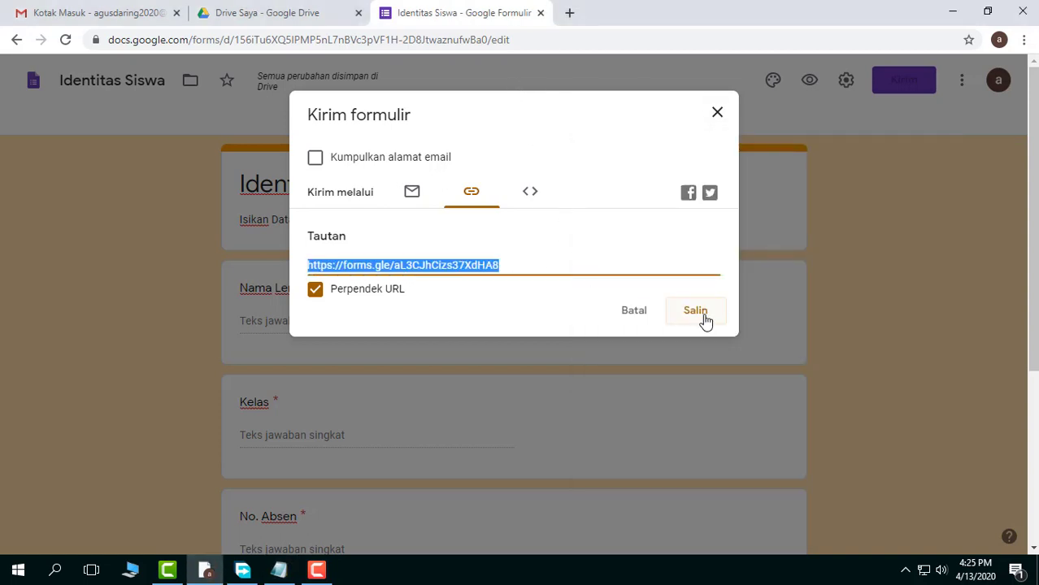
{"action": "left_click", "coordinate": [717, 114]}
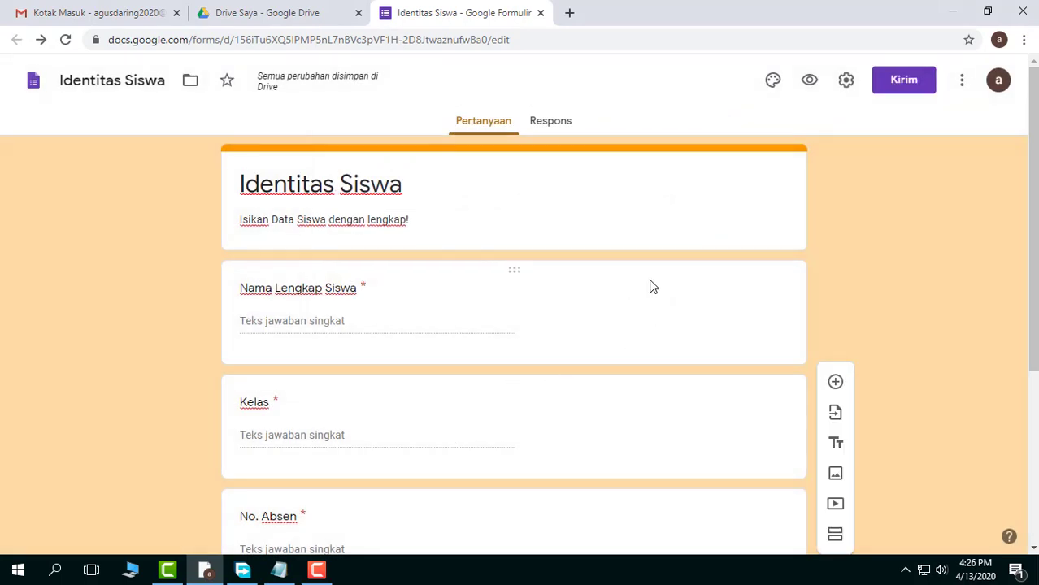
Switch to the recipient's Gmail inbox, open the "Identitas Siswa" email and look through its embedded form
{"action": "left_click", "coordinate": [952, 12]}
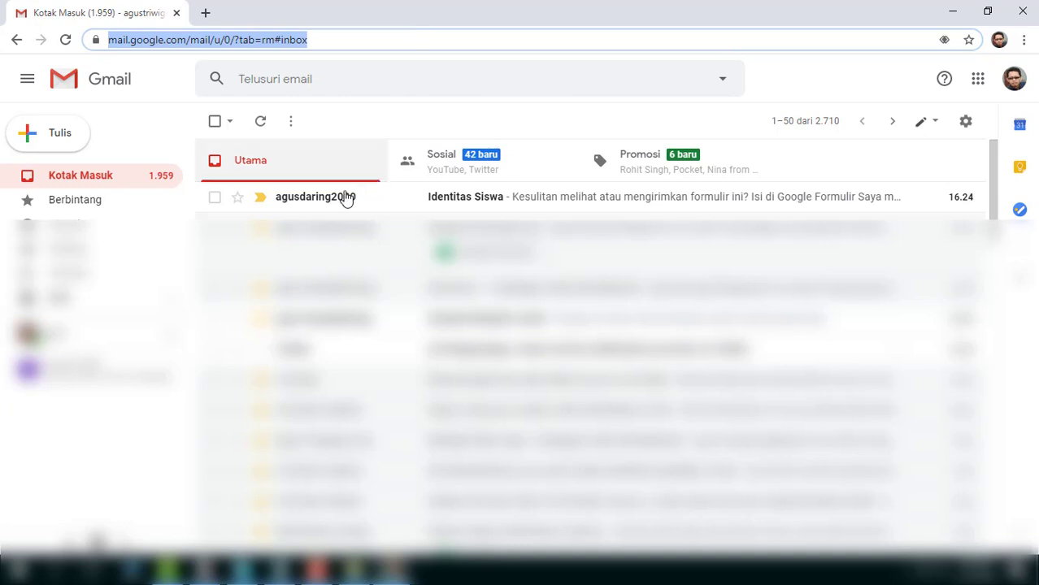
{"action": "mouse_move", "coordinate": [278, 204]}
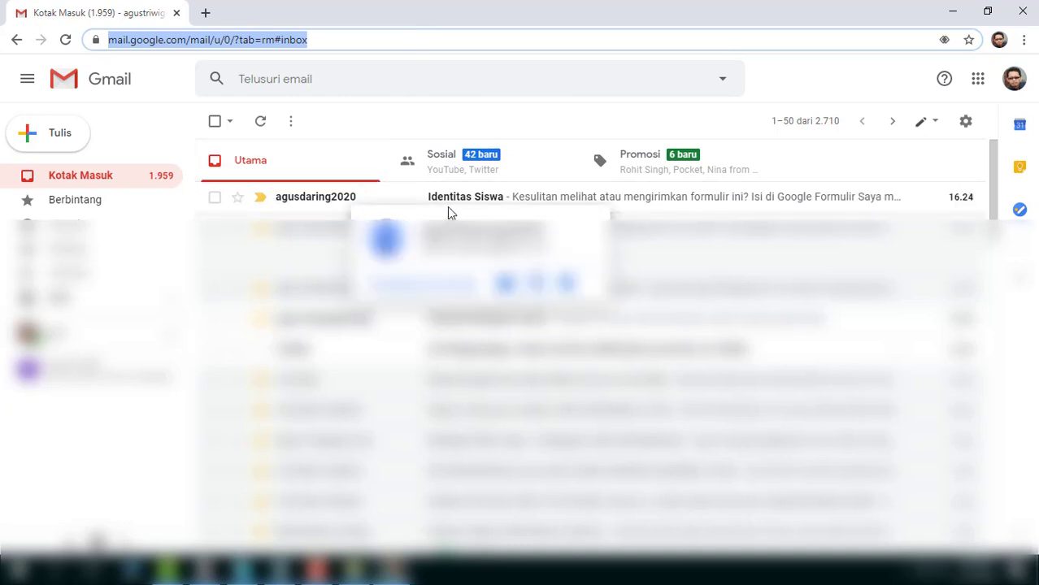
{"action": "left_click", "coordinate": [590, 204]}
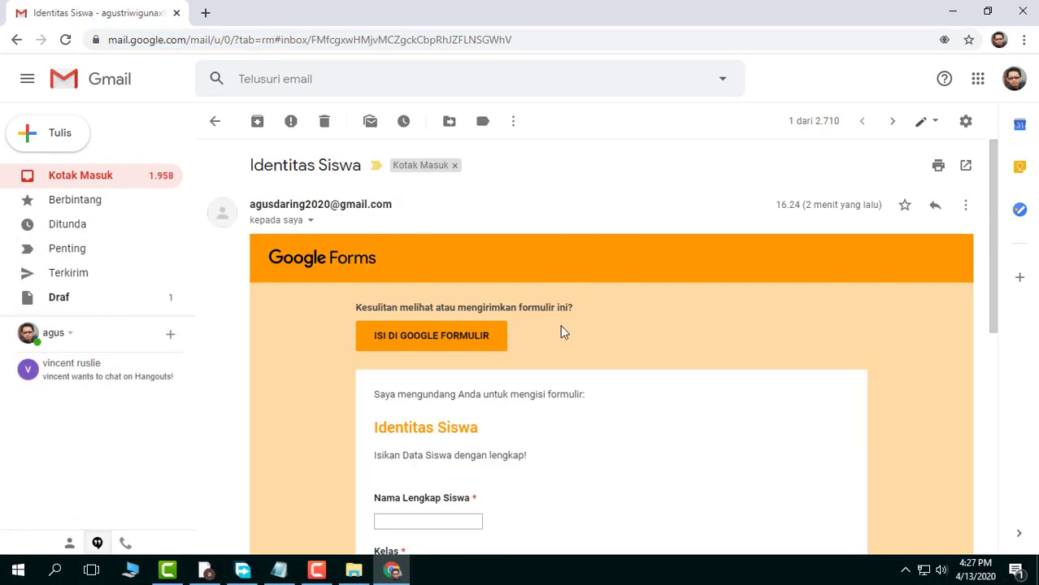
{"action": "scroll", "coordinate": [561, 323], "scroll_direction": "down", "scroll_amount": 4}
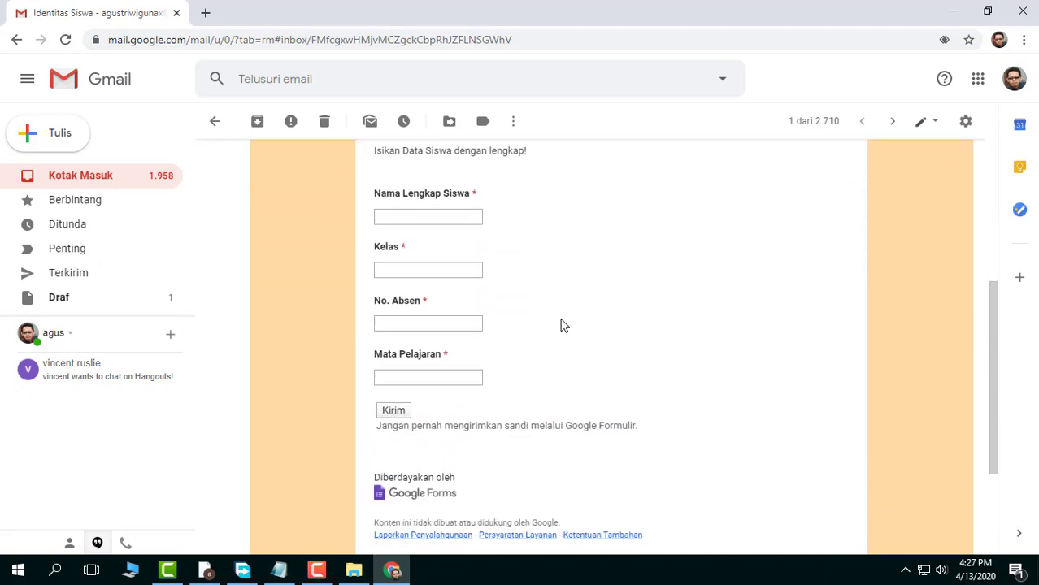
{"action": "scroll", "coordinate": [561, 323], "scroll_direction": "down", "scroll_amount": 2}
{"action": "scroll", "coordinate": [561, 324], "scroll_direction": "up", "scroll_amount": 5}
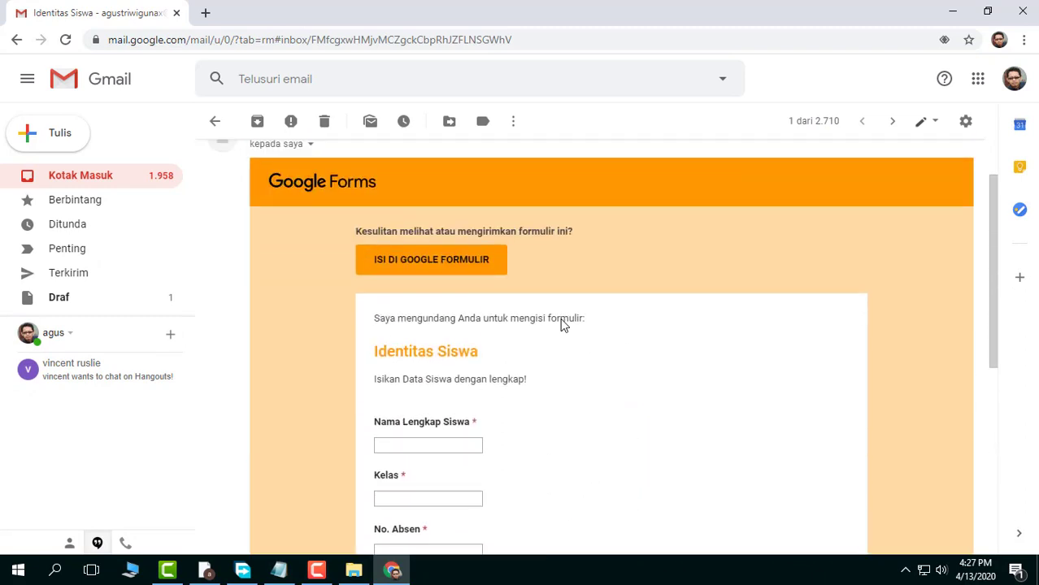
Fill in the emailed form with the student's full name, Kelas 6A, No. Absen 1 and Mata Pelajaran Matematika, and submit it
{"action": "scroll", "coordinate": [560, 323], "scroll_direction": "down", "scroll_amount": 2}
{"action": "left_click", "coordinate": [433, 289]}
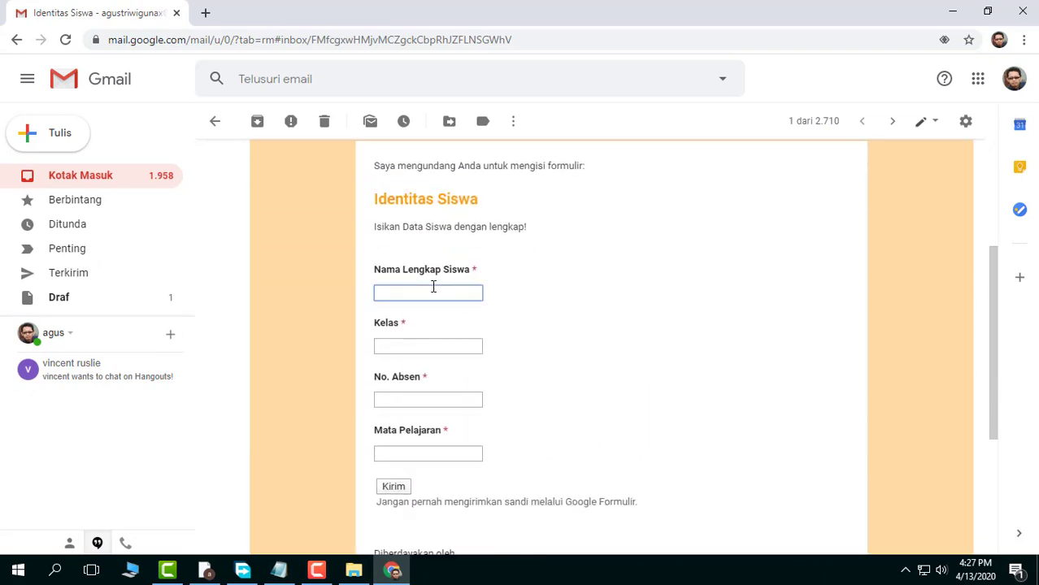
{"action": "type", "text": "Handy Sanitizer"}
{"action": "left_click", "coordinate": [443, 345]}
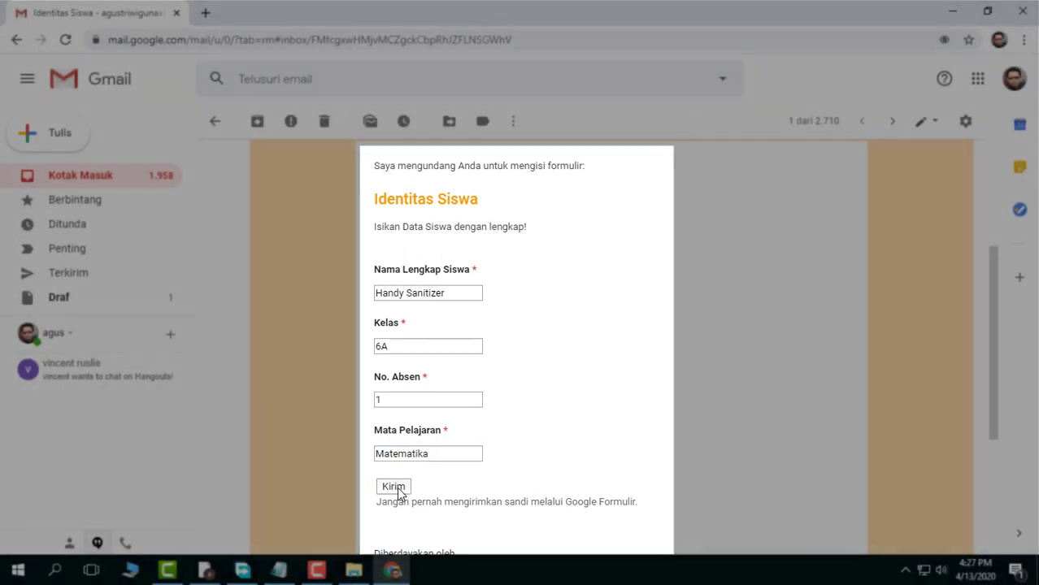
{"action": "left_click", "coordinate": [395, 486]}
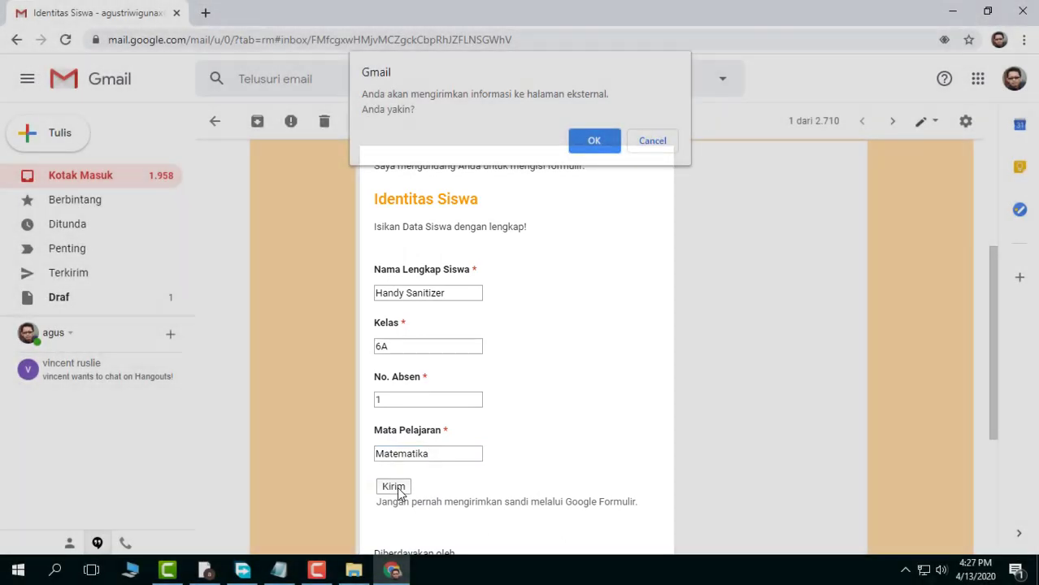
{"action": "left_click", "coordinate": [596, 142]}
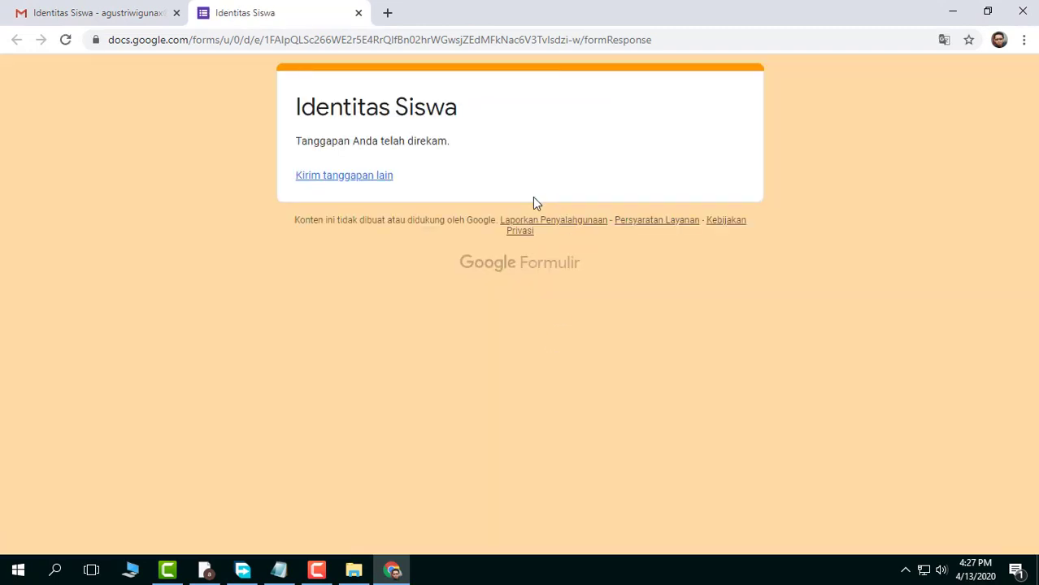
Copy the short forms.gle link from Notepad and open it in the browser in place of the submitted response page
{"action": "left_click", "coordinate": [279, 568]}
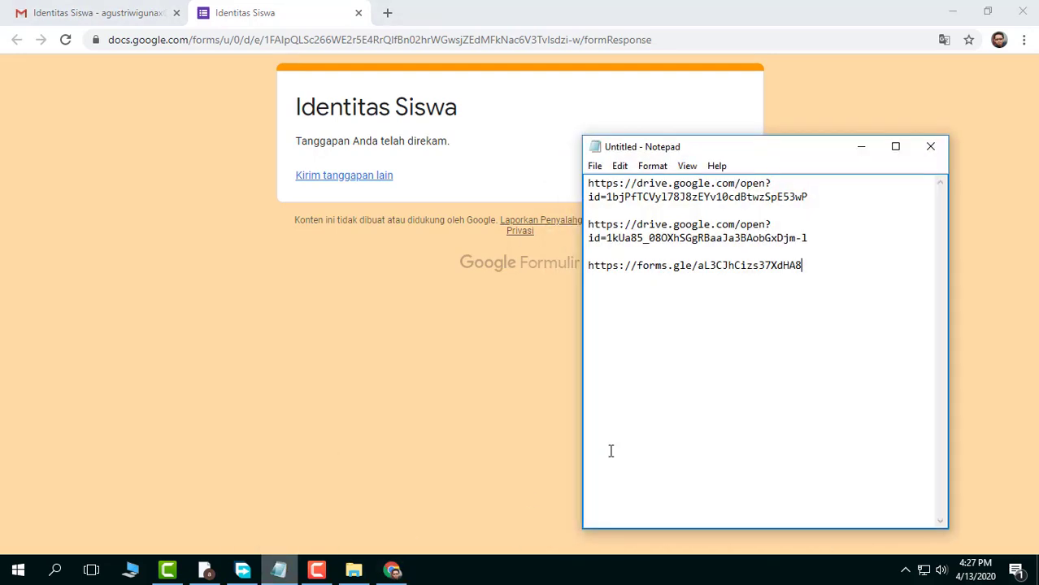
{"action": "right_click", "coordinate": [616, 265]}
{"action": "left_click", "coordinate": [675, 315]}
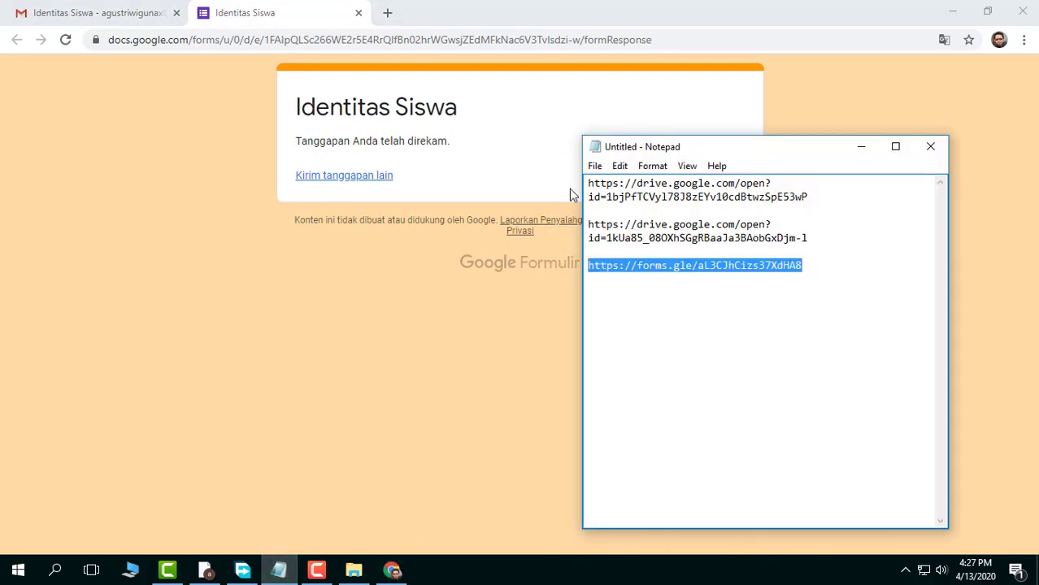
{"action": "left_click", "coordinate": [362, 21]}
{"action": "left_click", "coordinate": [341, 39]}
{"action": "right_click", "coordinate": [341, 41]}
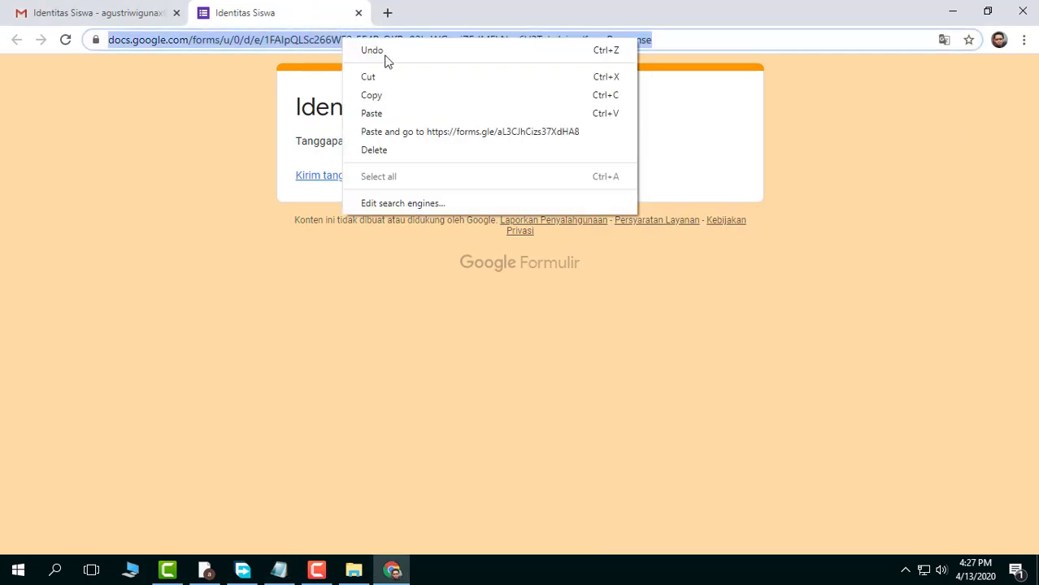
{"action": "left_click", "coordinate": [400, 118]}
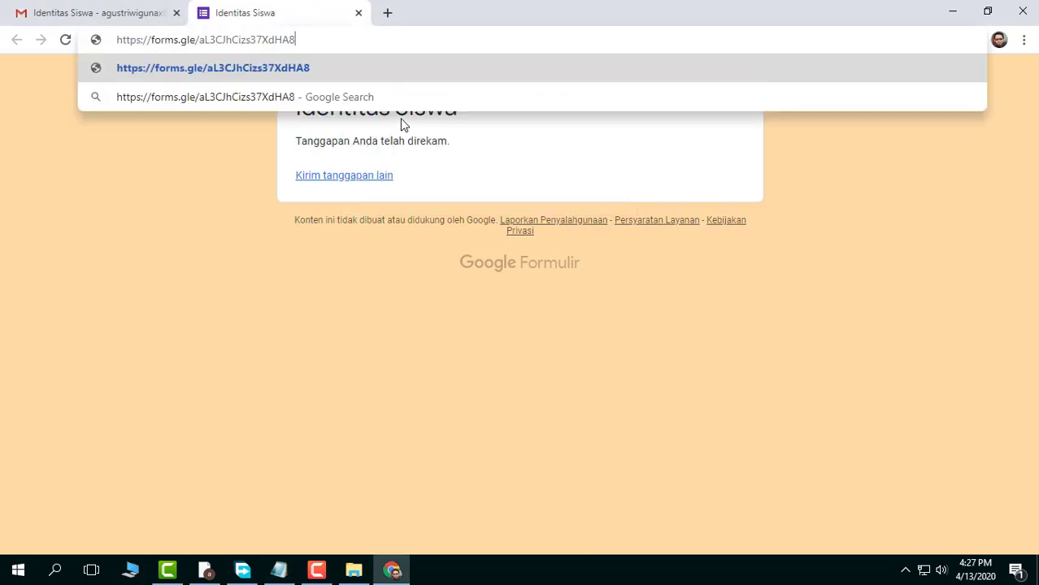
{"action": "key", "text": "Return"}
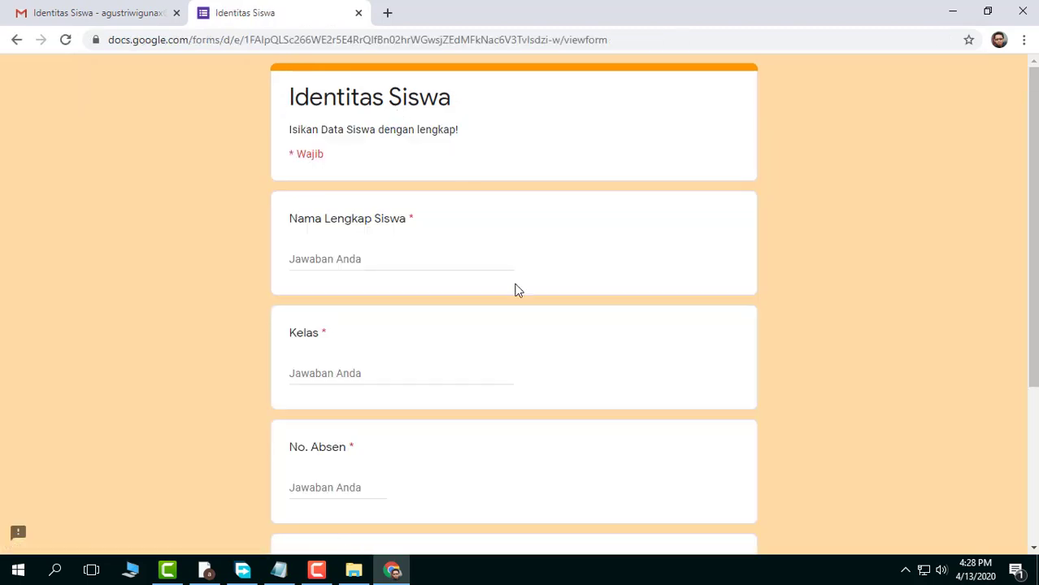
Fill in the form with the student's full name, Kelas 6B, No. Absen 2 and Mata Pelajaran IPA, and submit it
{"action": "scroll", "coordinate": [240, 400], "scroll_direction": "down", "scroll_amount": 3}
{"action": "scroll", "coordinate": [241, 400], "scroll_direction": "up", "scroll_amount": 3}
{"action": "left_click", "coordinate": [408, 256]}
{"action": "type", "text": "Rona Corongna"}
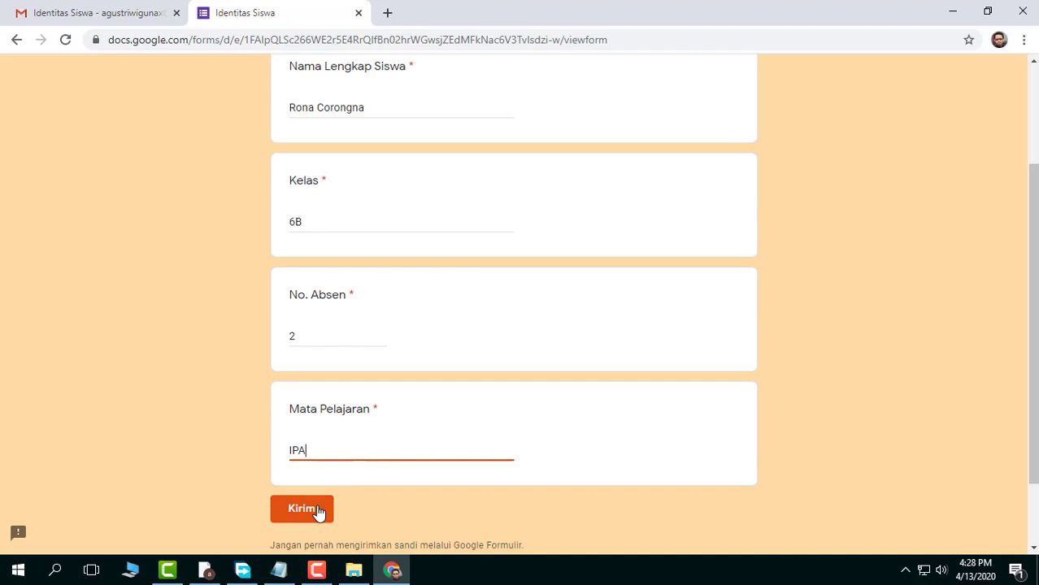
{"action": "left_click", "coordinate": [318, 510]}
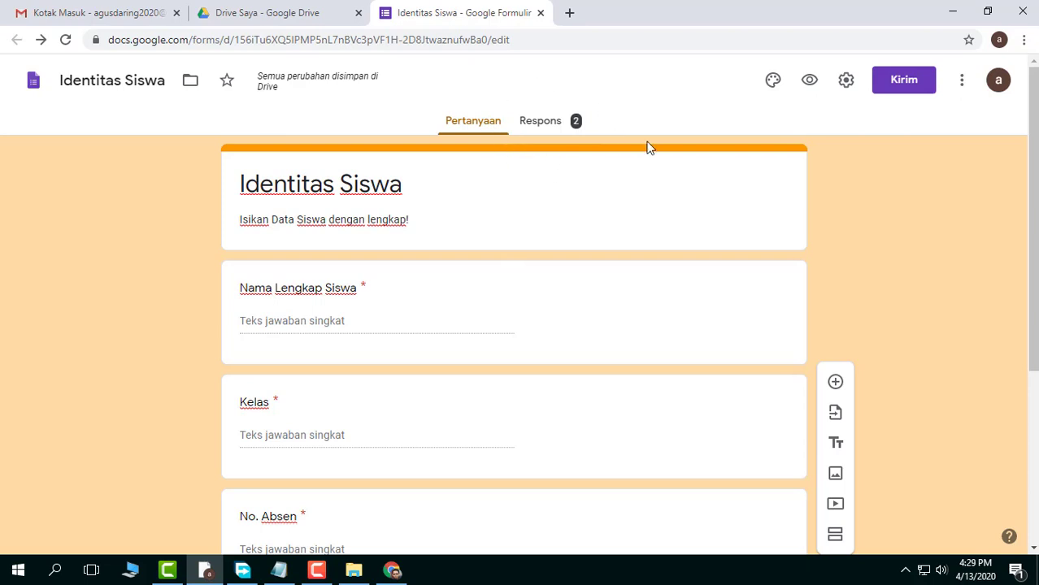
Open the form's responses in the editor and review the summary of answers for every question
{"action": "left_click", "coordinate": [556, 124]}
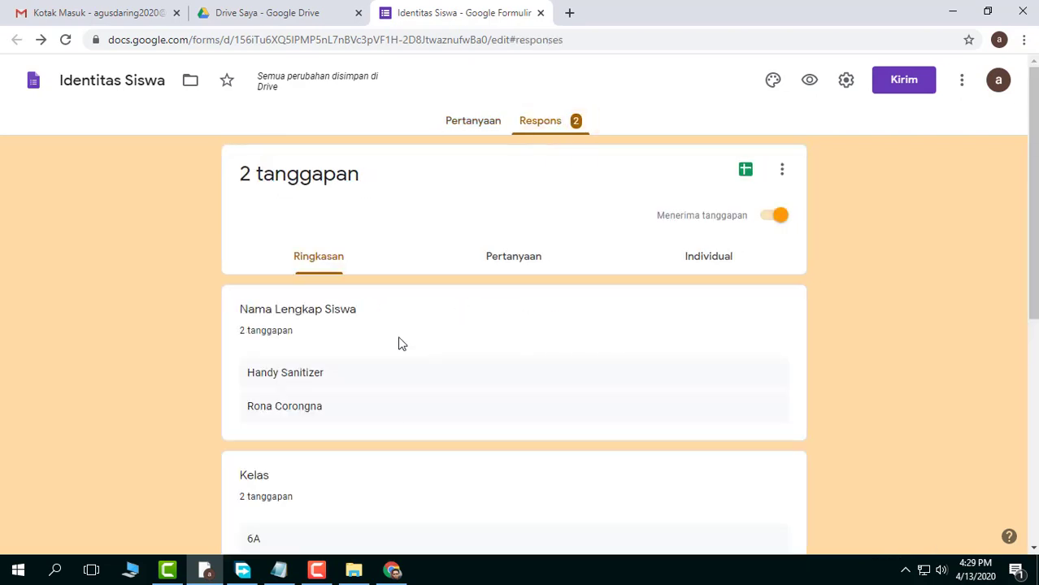
{"action": "scroll", "coordinate": [398, 343], "scroll_direction": "down", "scroll_amount": 4}
{"action": "scroll", "coordinate": [338, 369], "scroll_direction": "up", "scroll_amount": 4}
{"action": "scroll", "coordinate": [274, 411], "scroll_direction": "down", "scroll_amount": 1}
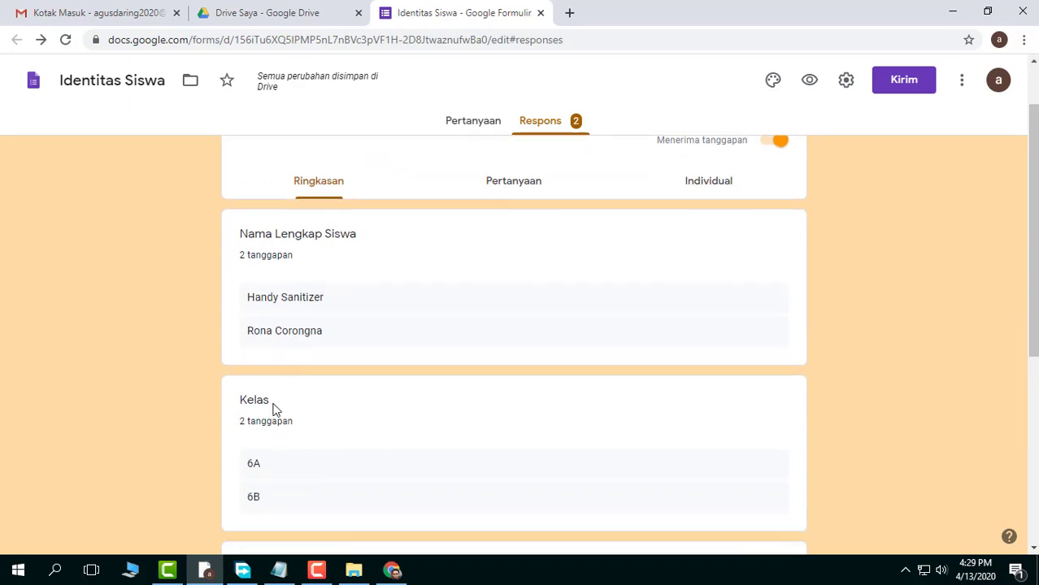
{"action": "scroll", "coordinate": [274, 410], "scroll_direction": "down", "scroll_amount": 2}
{"action": "scroll", "coordinate": [285, 414], "scroll_direction": "down", "scroll_amount": 1}
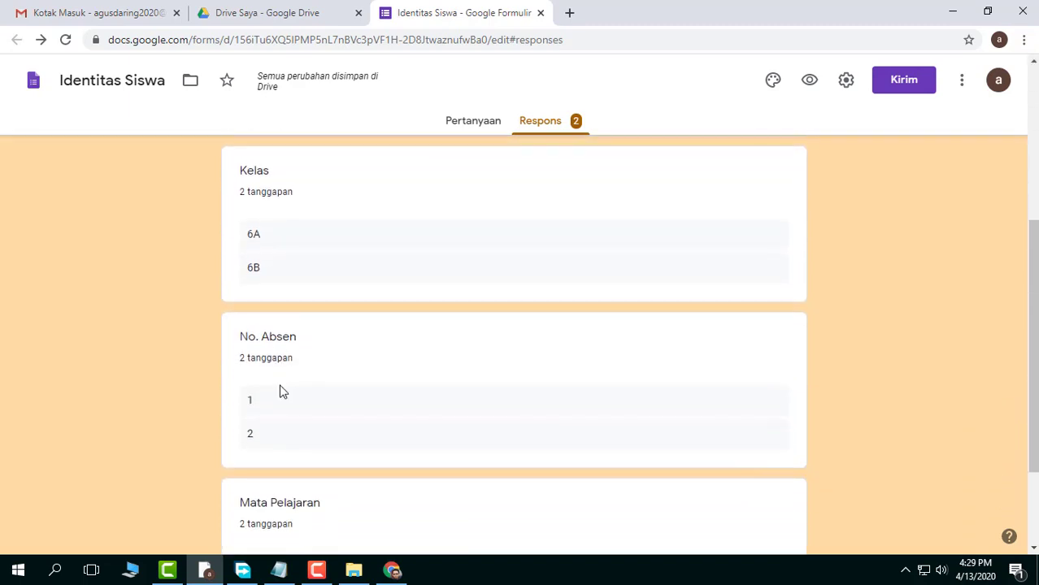
{"action": "scroll", "coordinate": [277, 406], "scroll_direction": "down", "scroll_amount": 2}
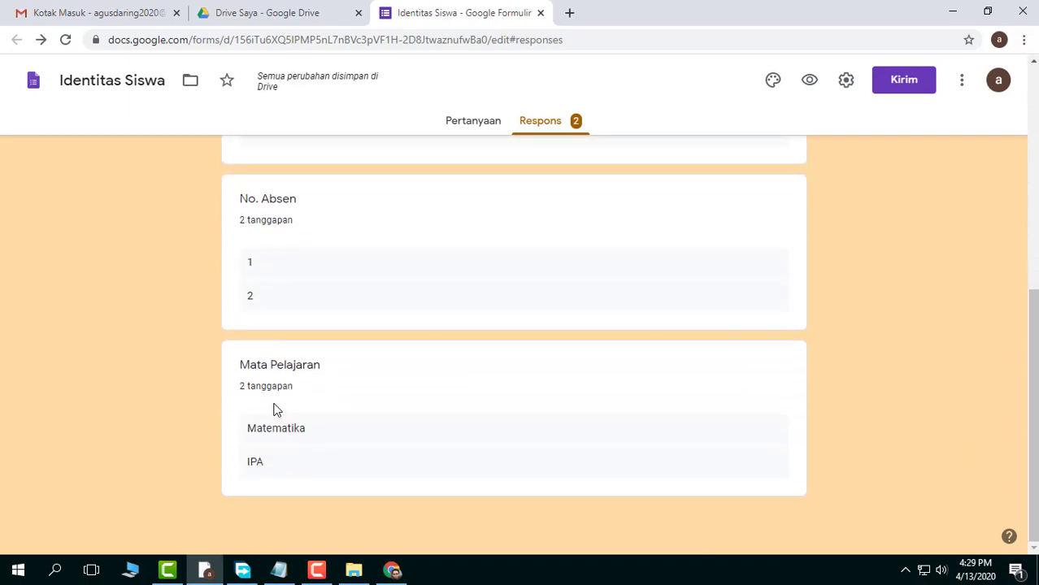
{"action": "scroll", "coordinate": [275, 411], "scroll_direction": "up", "scroll_amount": 6}
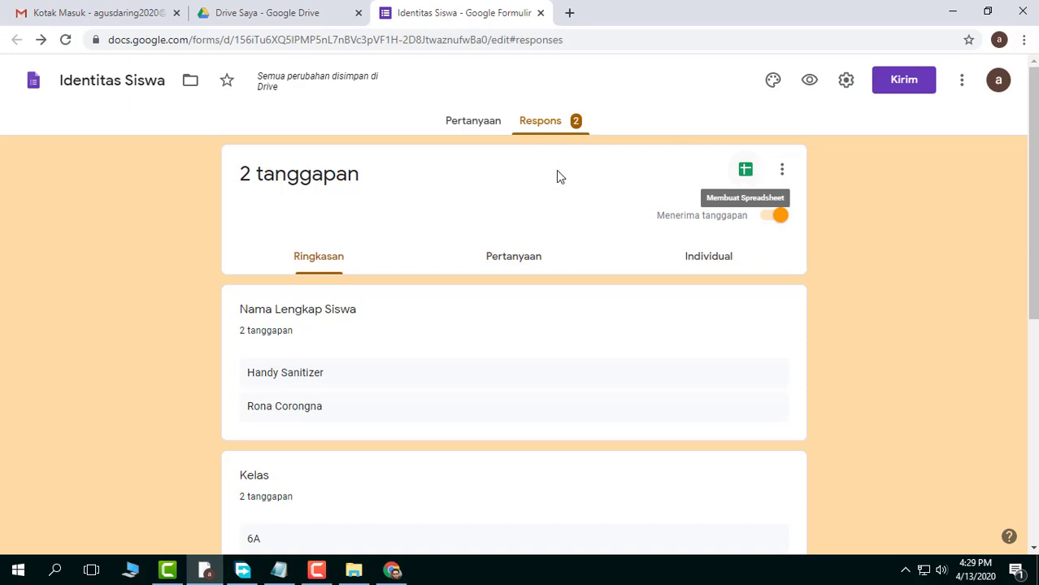
Create a new response spreadsheet named "Identitas Siswa (Respons)", look over its rows and close it
{"action": "left_click", "coordinate": [746, 173]}
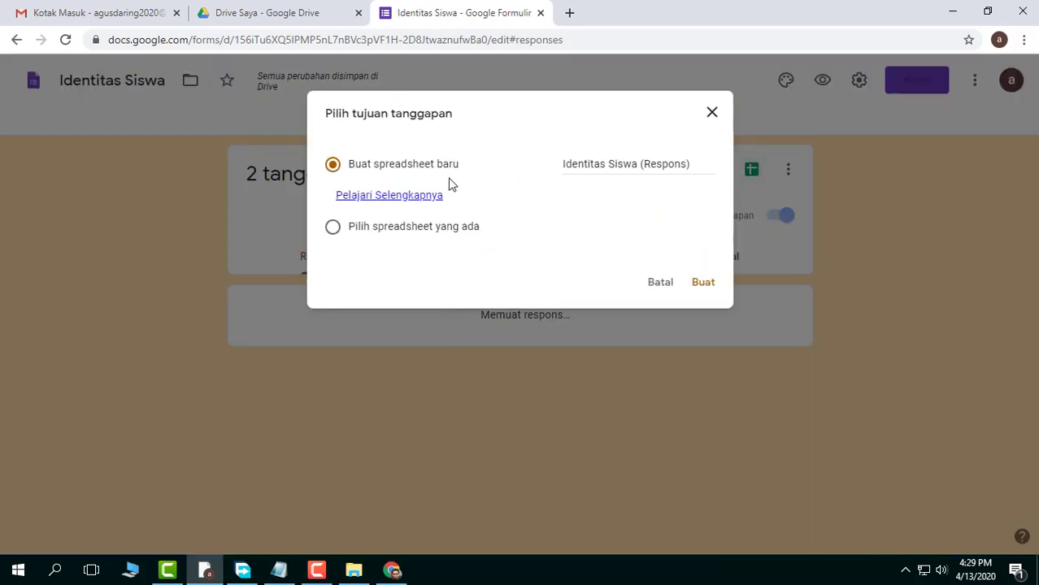
{"action": "left_click", "coordinate": [703, 284]}
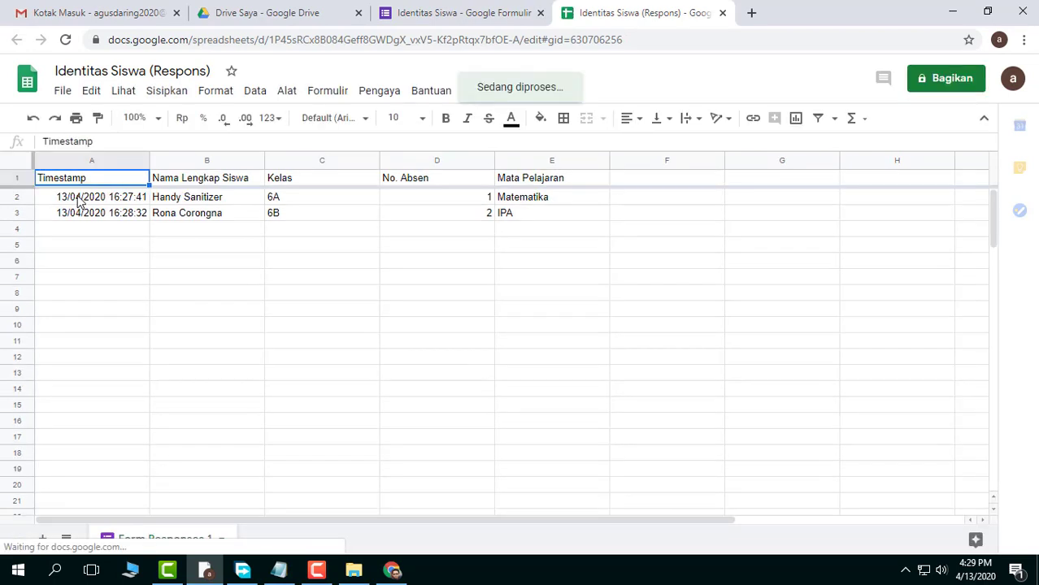
{"action": "left_click_drag", "start_coordinate": [84, 197], "coordinate": [505, 236]}
{"action": "left_click", "coordinate": [457, 287]}
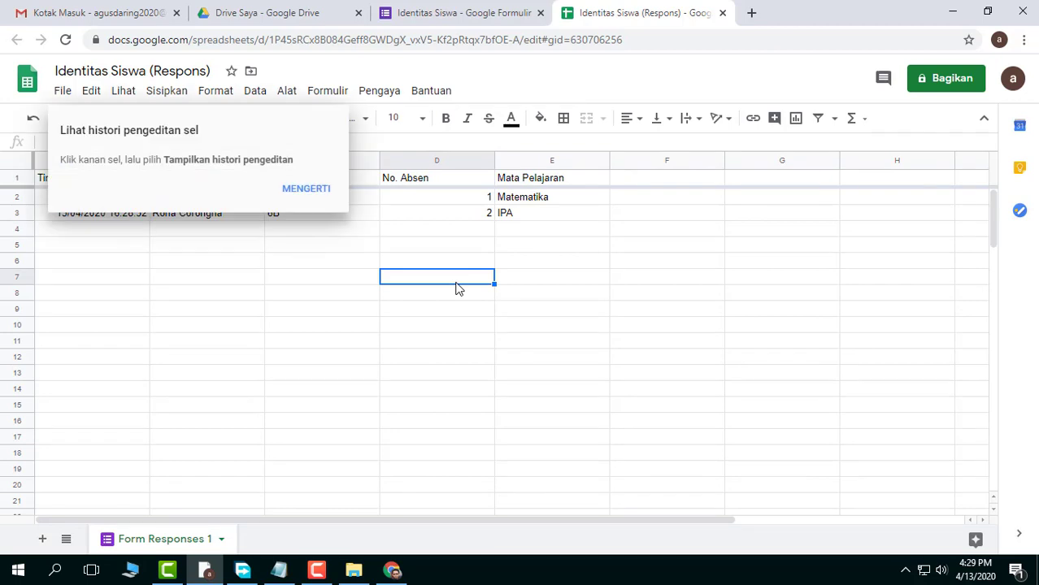
{"action": "left_click", "coordinate": [305, 190]}
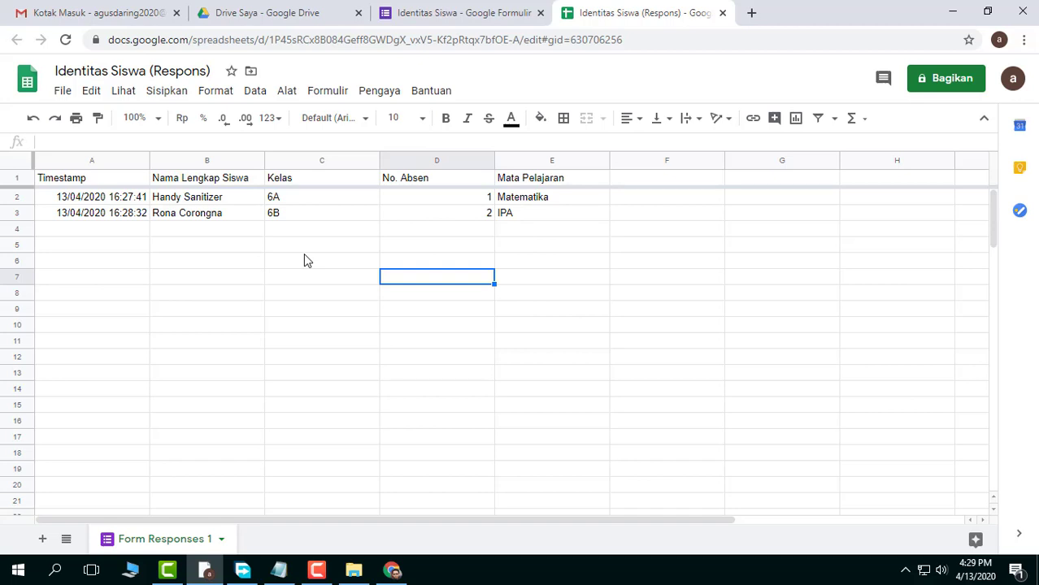
{"action": "left_click", "coordinate": [722, 14]}
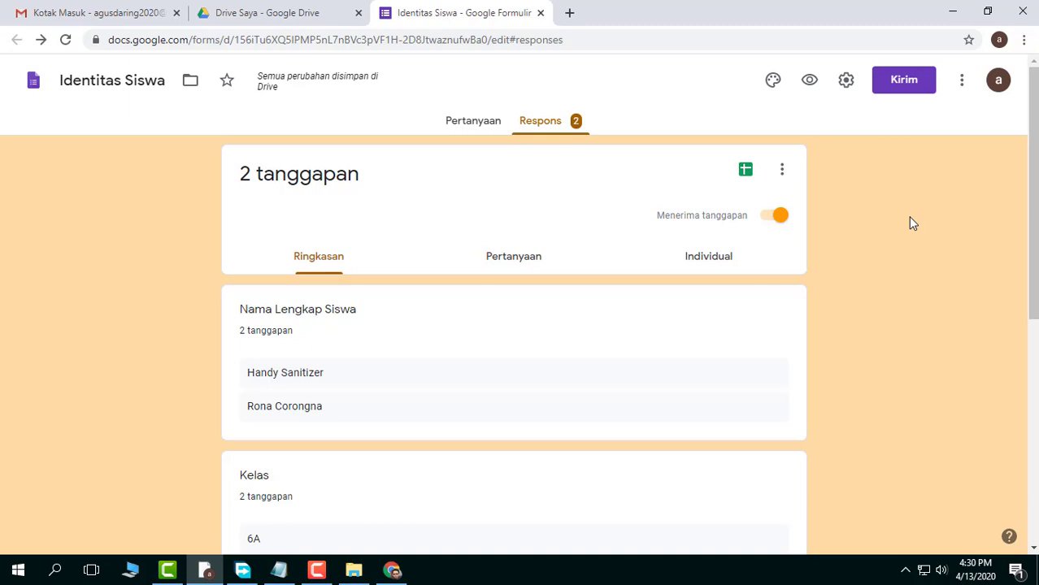
Download the form responses as a CSV and show the downloaded archive in its folder
{"action": "left_click", "coordinate": [781, 173]}
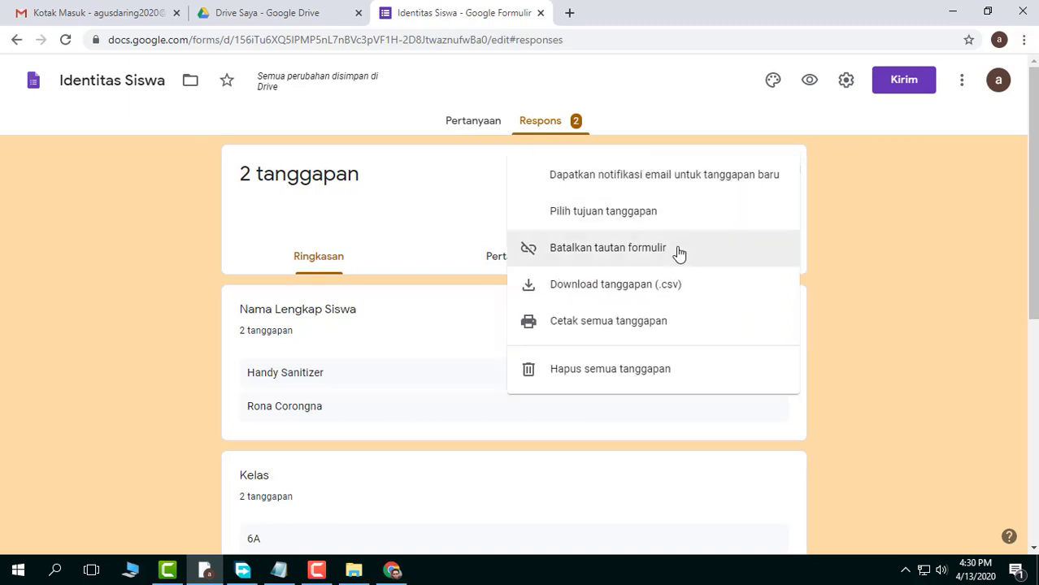
{"action": "left_click", "coordinate": [660, 288]}
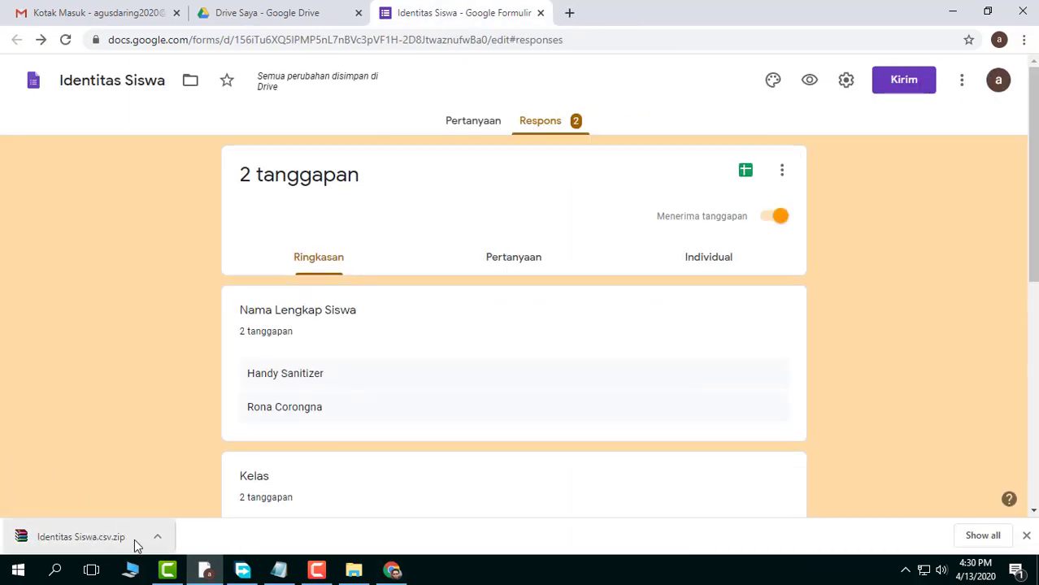
{"action": "left_click", "coordinate": [158, 540]}
{"action": "left_click", "coordinate": [208, 486]}
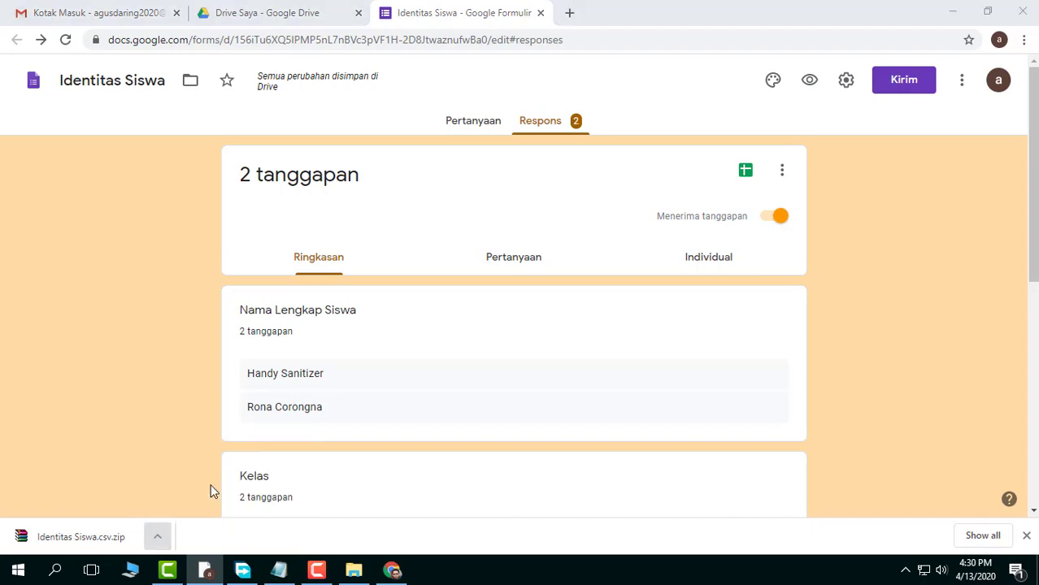
Open the Identitas Siswa.csv.zip archive in WinRAR and open its CSV file in Excel
{"action": "double_click", "coordinate": [416, 441]}
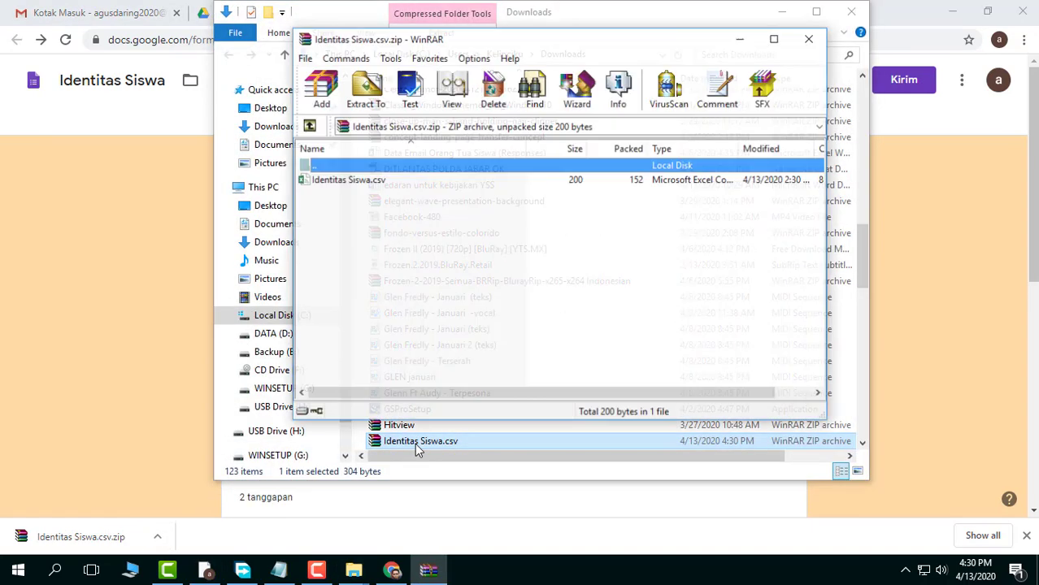
{"action": "left_click", "coordinate": [349, 180]}
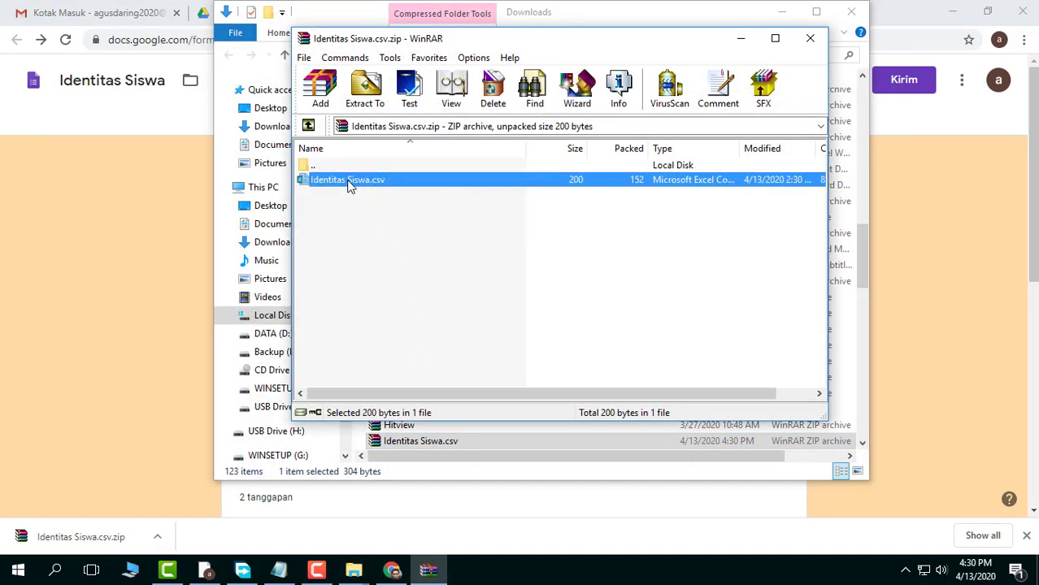
{"action": "double_click", "coordinate": [349, 180]}
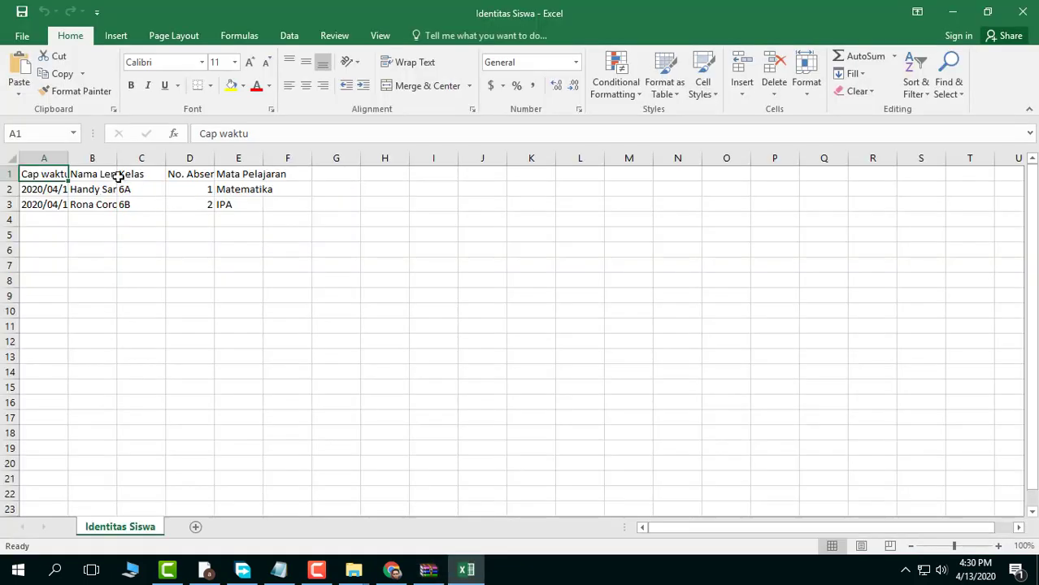
Adjust the column widths in the CSV so the timestamps, names and headers are fully readable
{"action": "left_click_drag", "start_coordinate": [116, 159], "coordinate": [184, 159]}
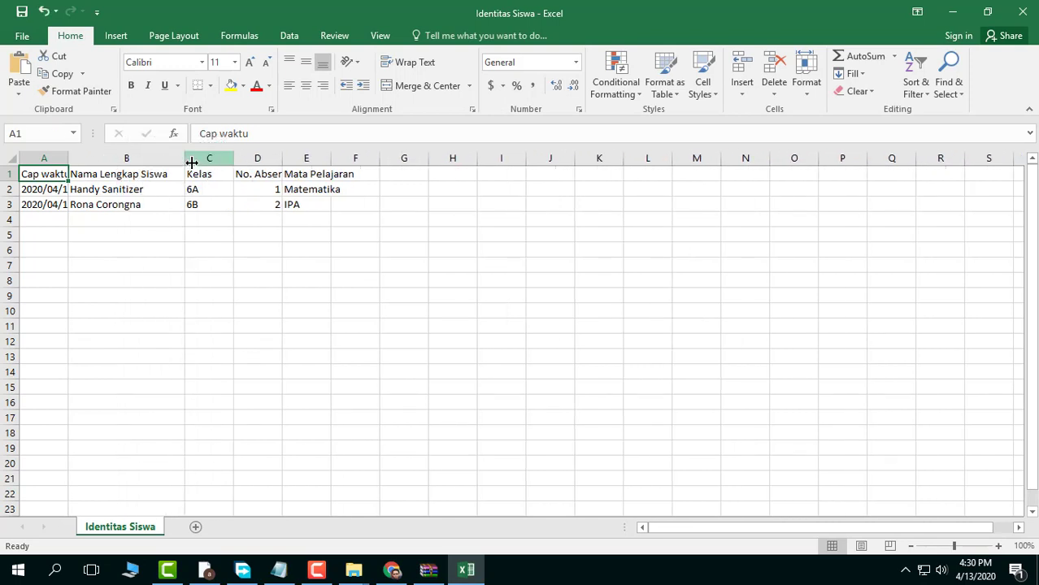
{"action": "double_click", "coordinate": [184, 158]}
{"action": "left_click", "coordinate": [221, 158]}
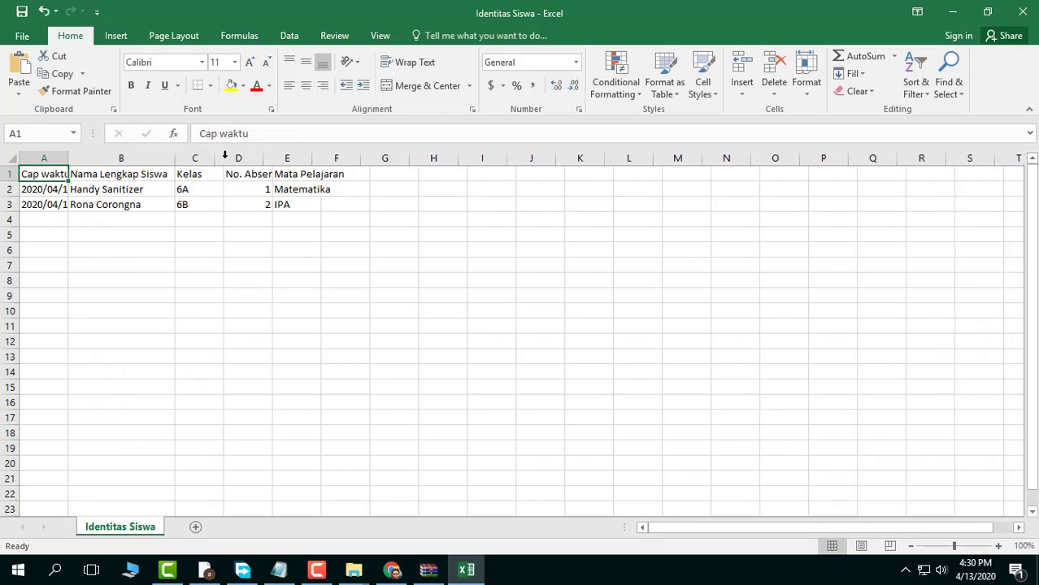
{"action": "left_click_drag", "start_coordinate": [261, 159], "coordinate": [280, 160]}
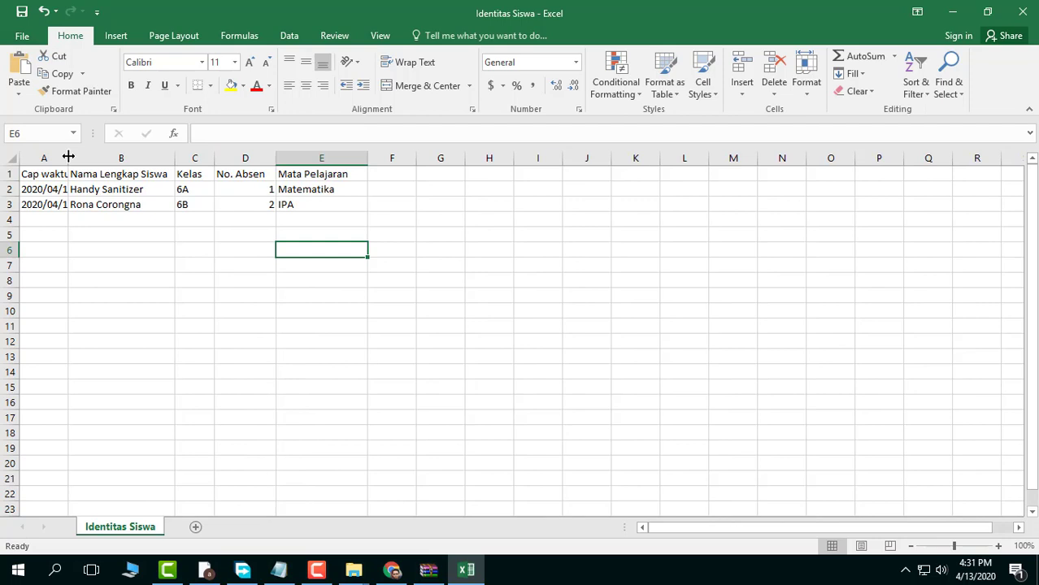
{"action": "left_click_drag", "start_coordinate": [69, 158], "coordinate": [175, 159]}
Examine the Cap waktu timestamps, the question headers and the answer rows in the exported CSV
{"action": "left_click", "coordinate": [123, 176]}
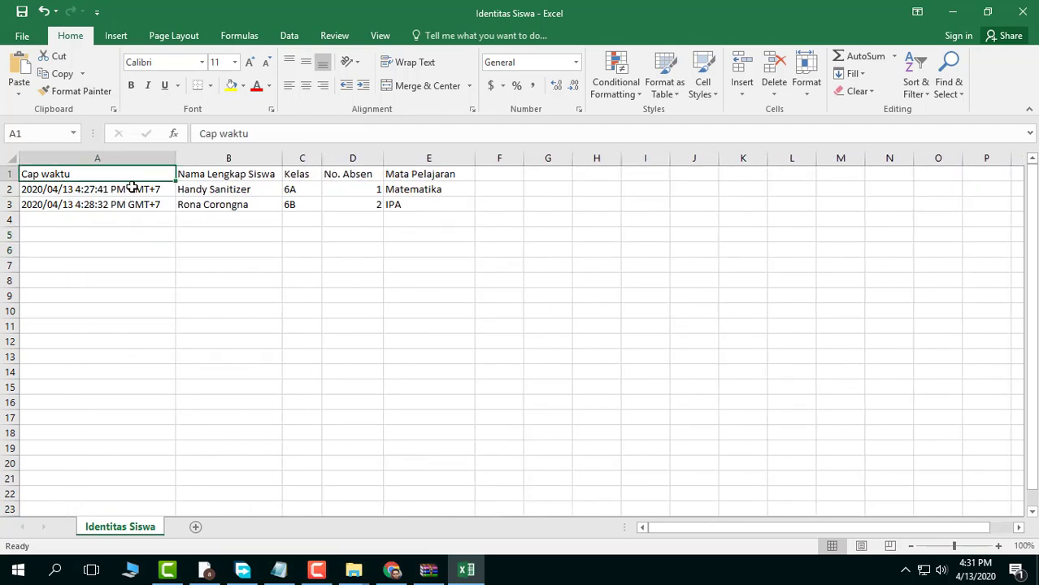
{"action": "left_click_drag", "start_coordinate": [132, 189], "coordinate": [132, 204]}
{"action": "left_click", "coordinate": [250, 269]}
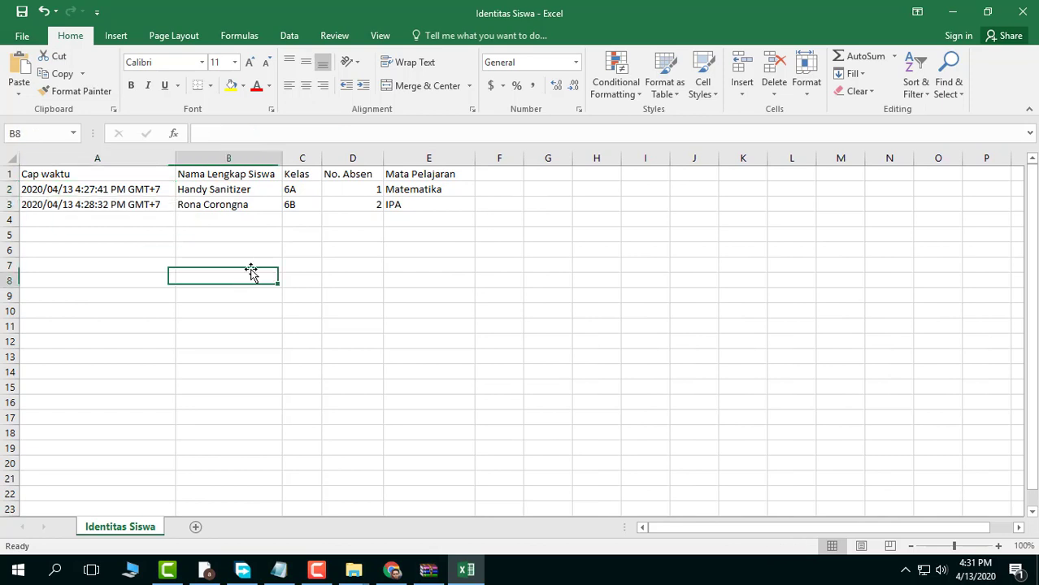
{"action": "left_click", "coordinate": [248, 175]}
{"action": "left_click", "coordinate": [313, 174]}
{"action": "left_click", "coordinate": [347, 174]}
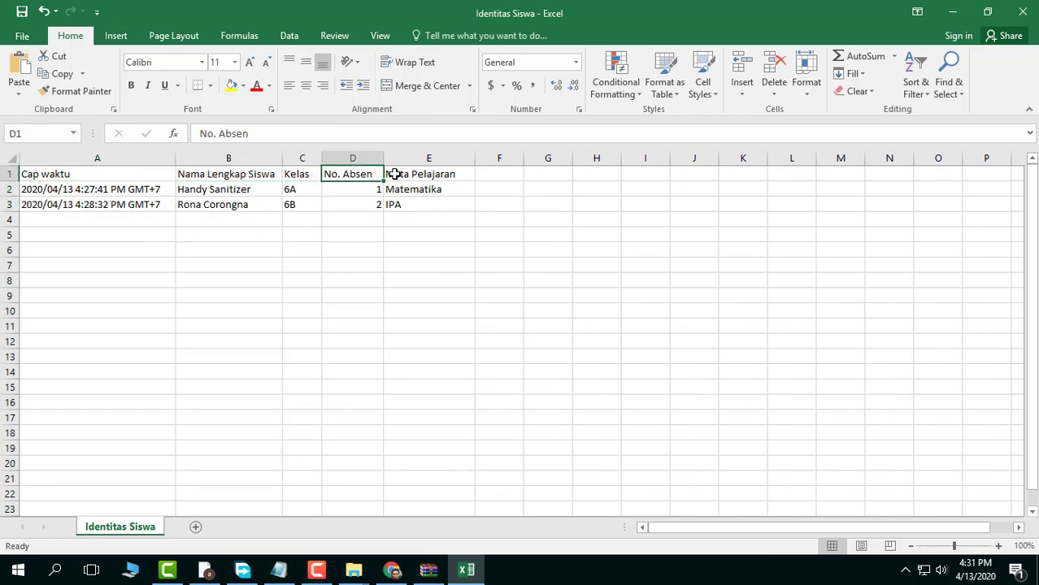
{"action": "left_click", "coordinate": [394, 174]}
{"action": "left_click_drag", "start_coordinate": [224, 189], "coordinate": [428, 209]}
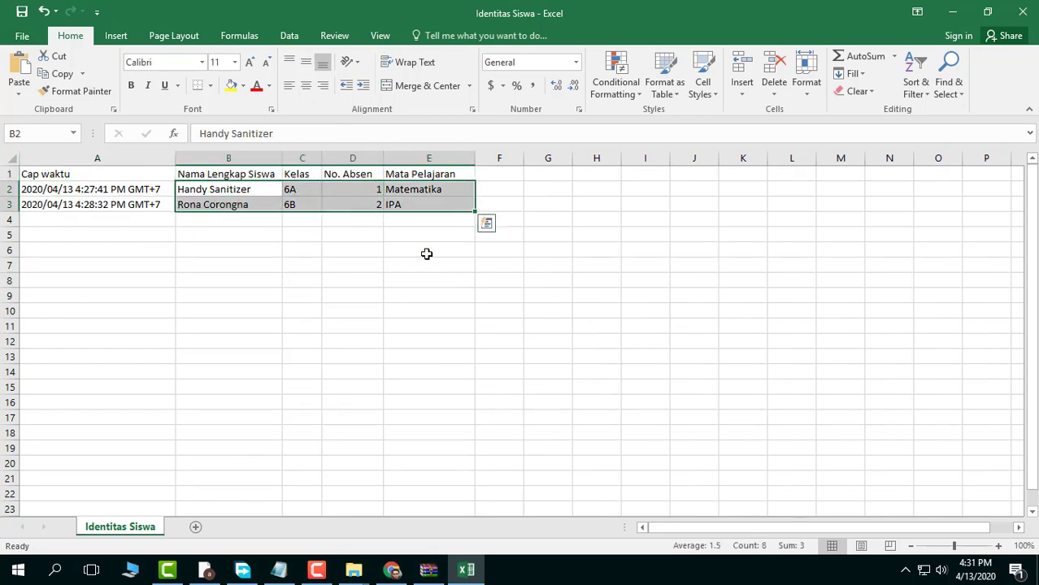
Close the CSV workbook without saving, and close the archive and Downloads folder windows
{"action": "left_click", "coordinate": [1023, 13]}
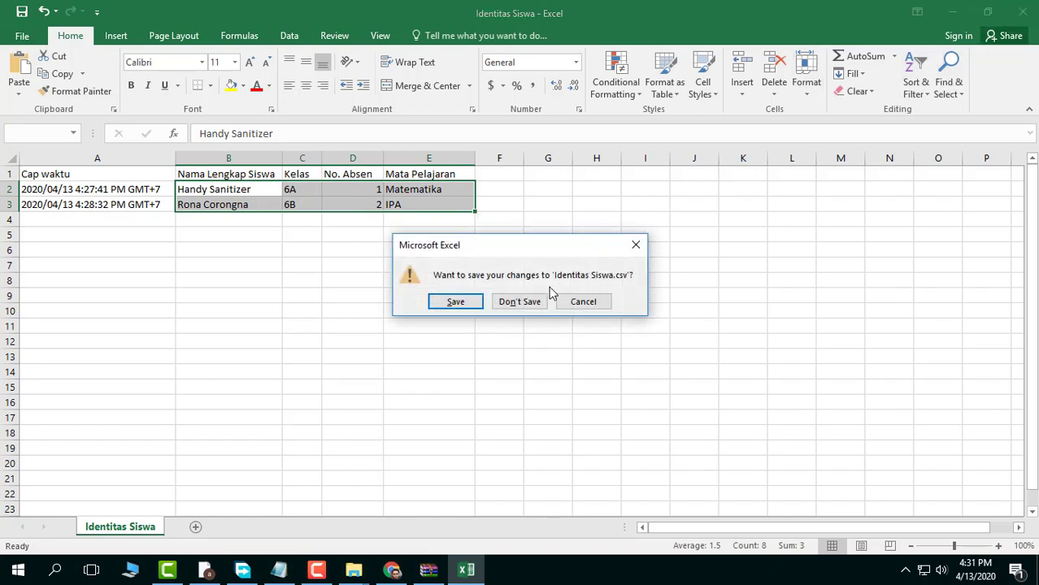
{"action": "left_click", "coordinate": [531, 302]}
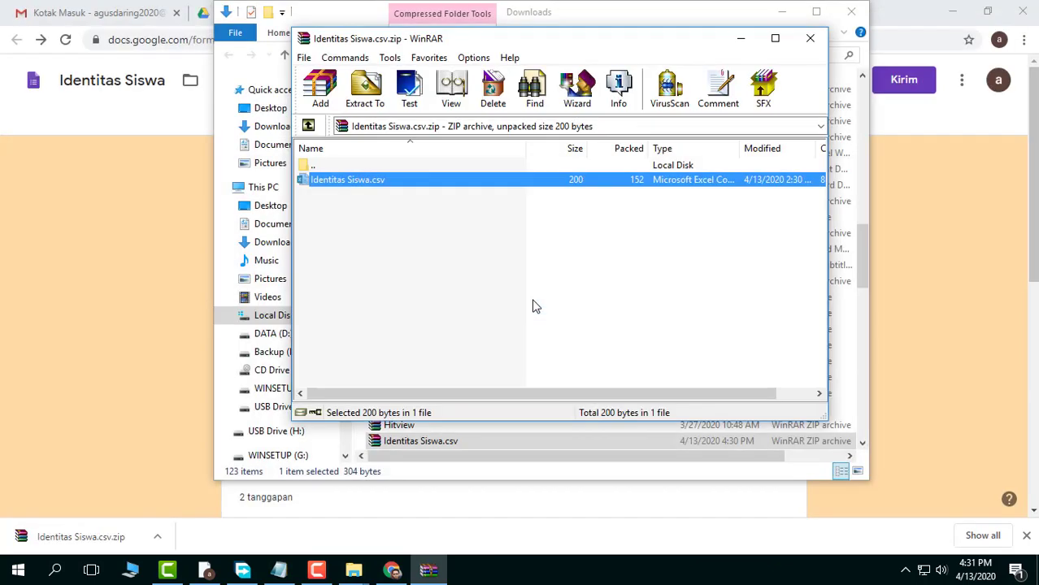
{"action": "left_click", "coordinate": [808, 41]}
{"action": "left_click", "coordinate": [849, 12]}
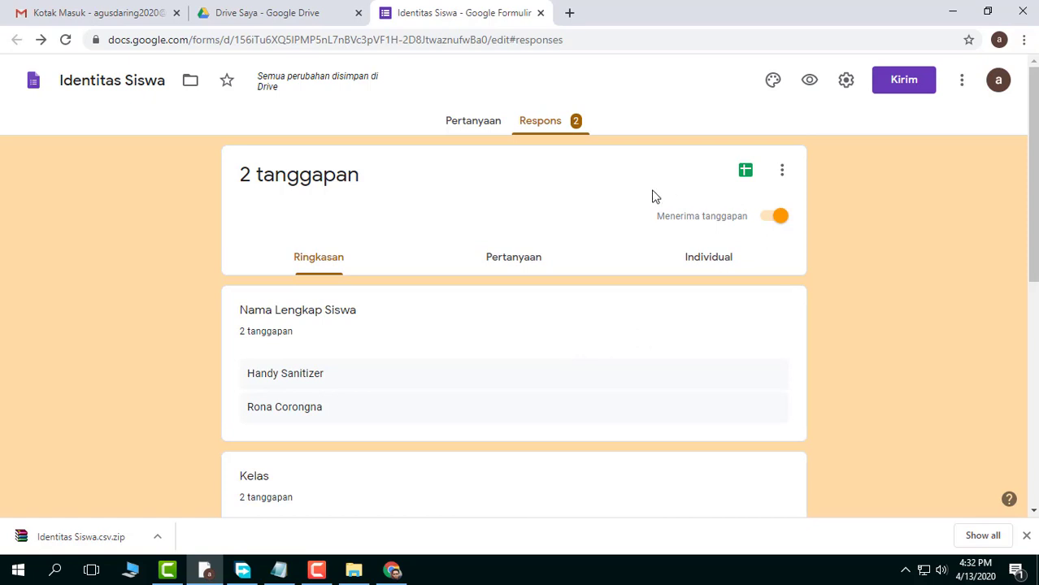
Switch accepting responses off, on and off again, leave it as Tidak menerima tanggapan, and close the form
{"action": "left_click", "coordinate": [772, 223]}
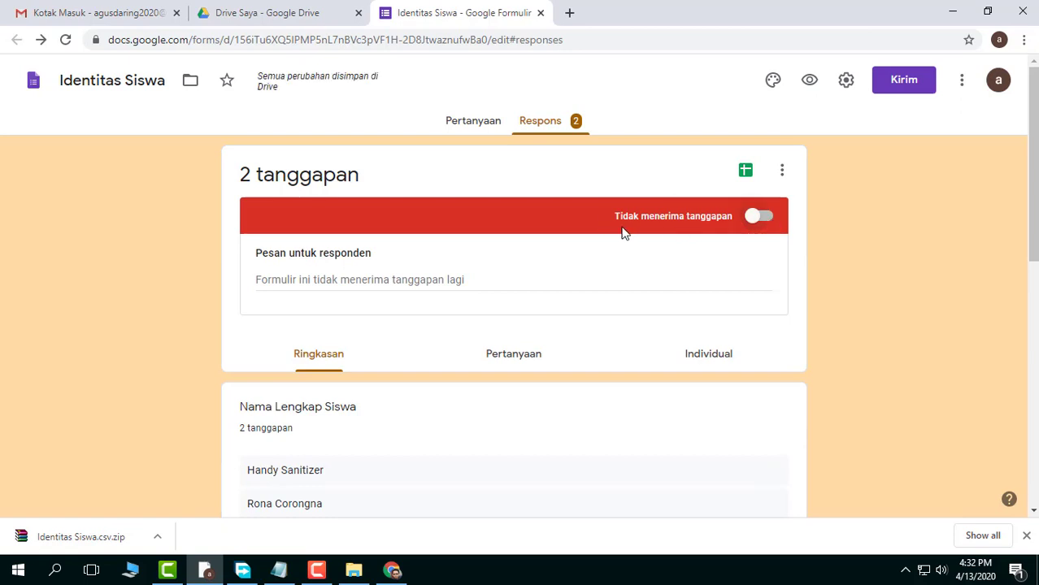
{"action": "left_click", "coordinate": [761, 217]}
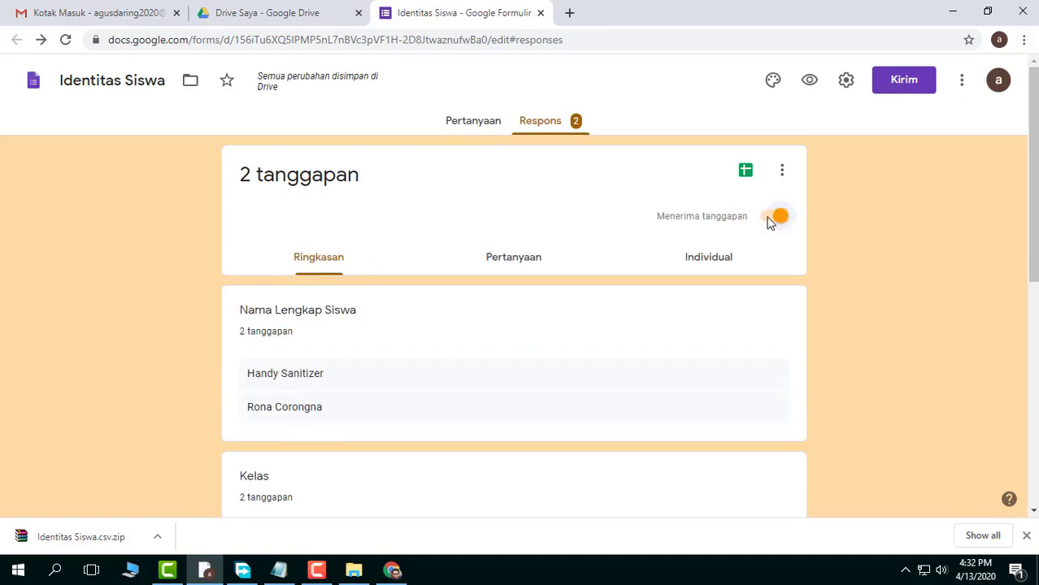
{"action": "left_click", "coordinate": [768, 219]}
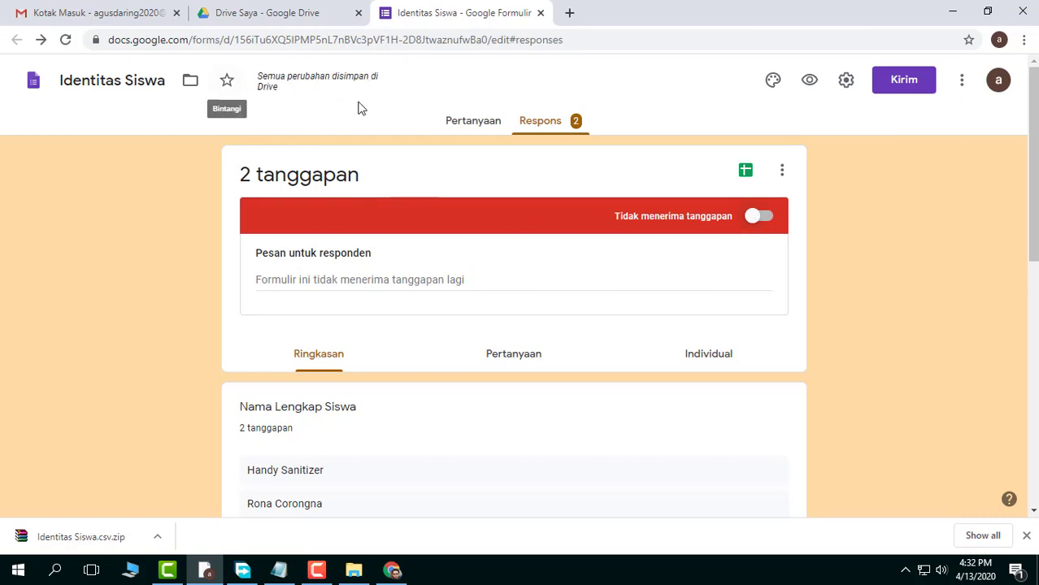
{"action": "left_click", "coordinate": [541, 13]}
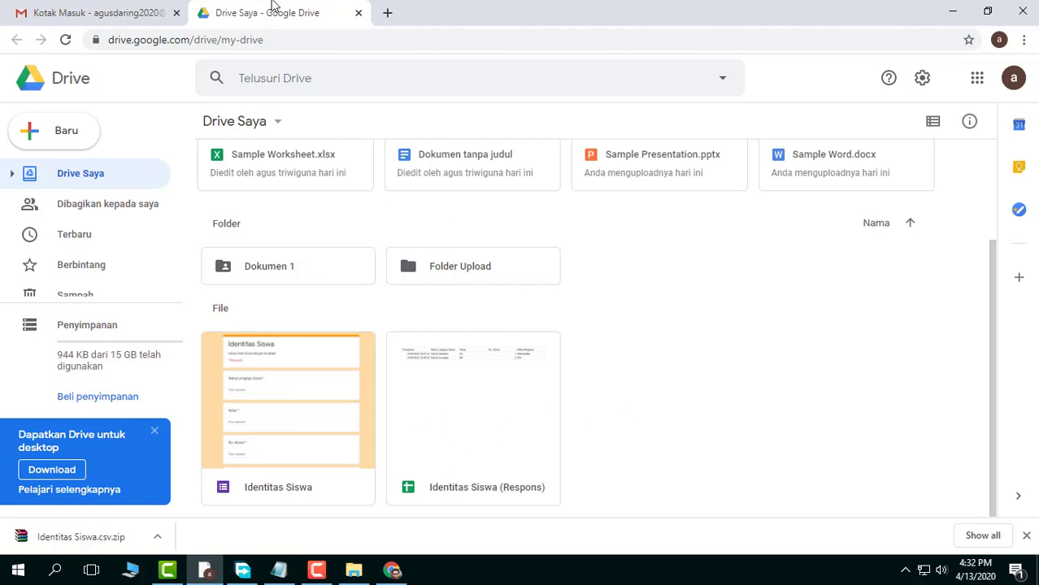
Locate the "Identitas Siswa" form and the "Identitas Siswa (Respons)" spreadsheet in Drive Saya by selecting each, and clear the selection
{"action": "left_click", "coordinate": [325, 387]}
{"action": "left_click", "coordinate": [464, 402]}
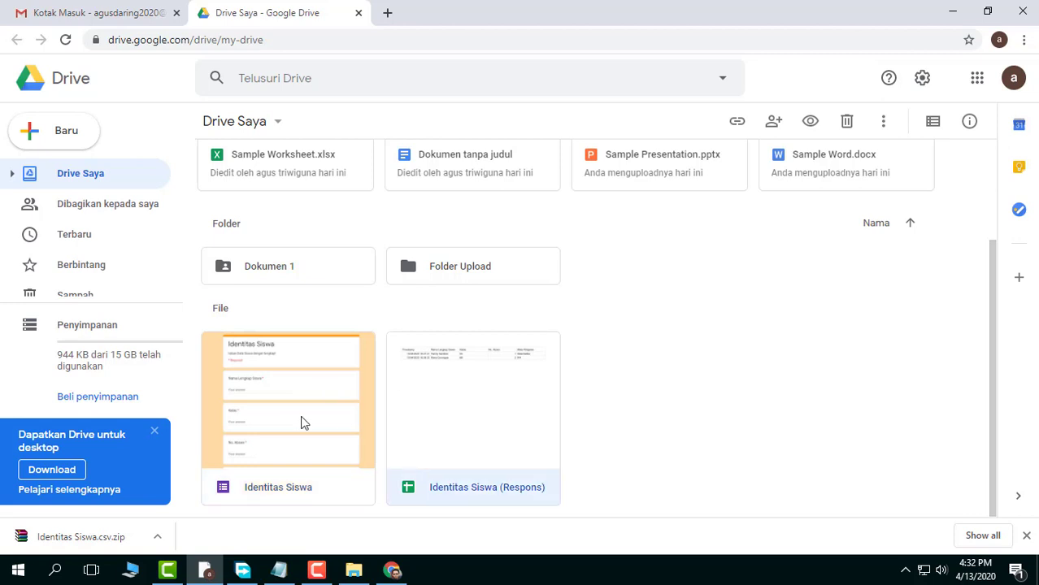
{"action": "left_click", "coordinate": [304, 420]}
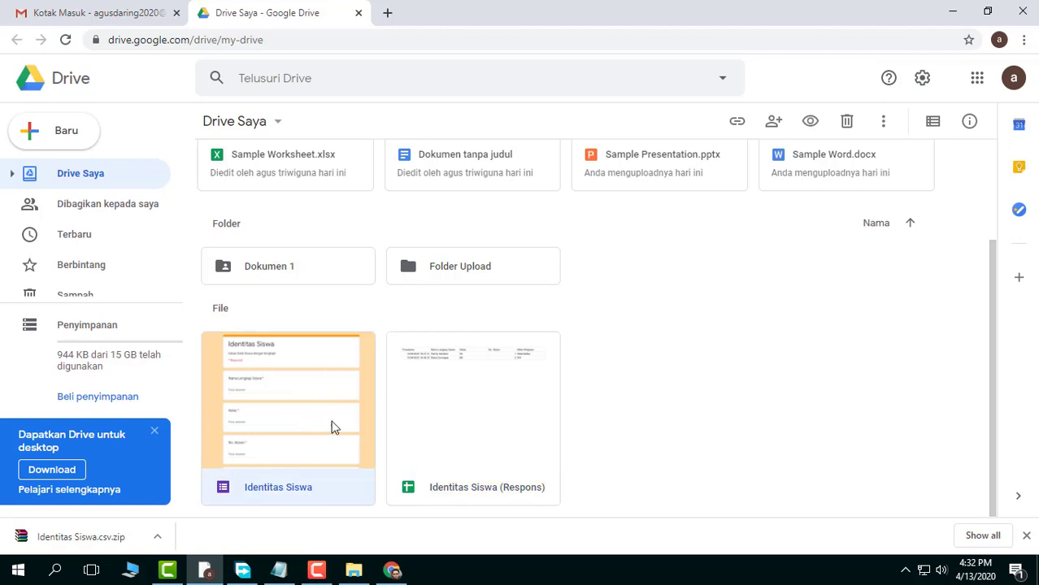
{"action": "left_click", "coordinate": [487, 389]}
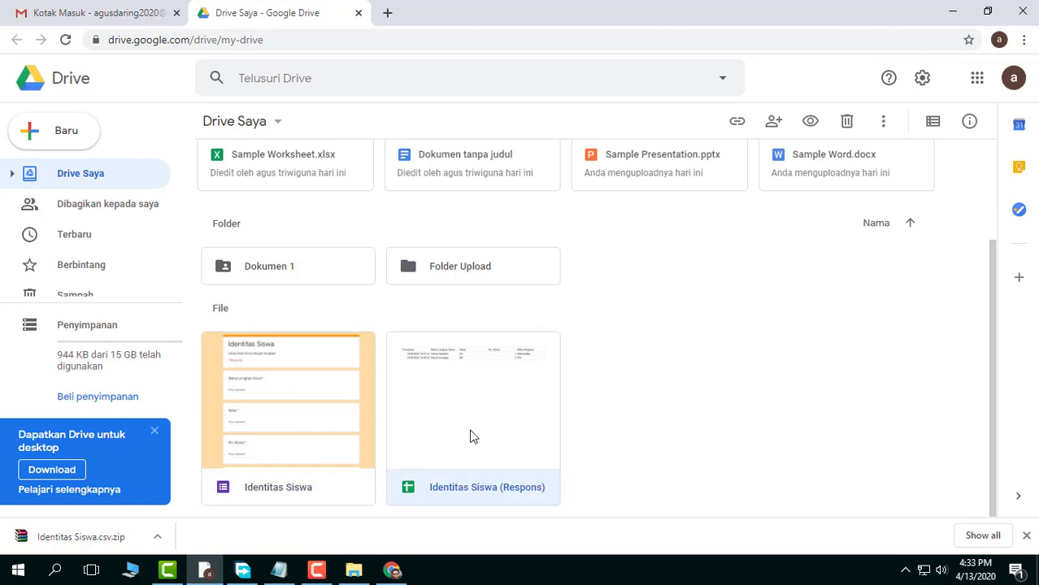
{"action": "left_click", "coordinate": [684, 412]}
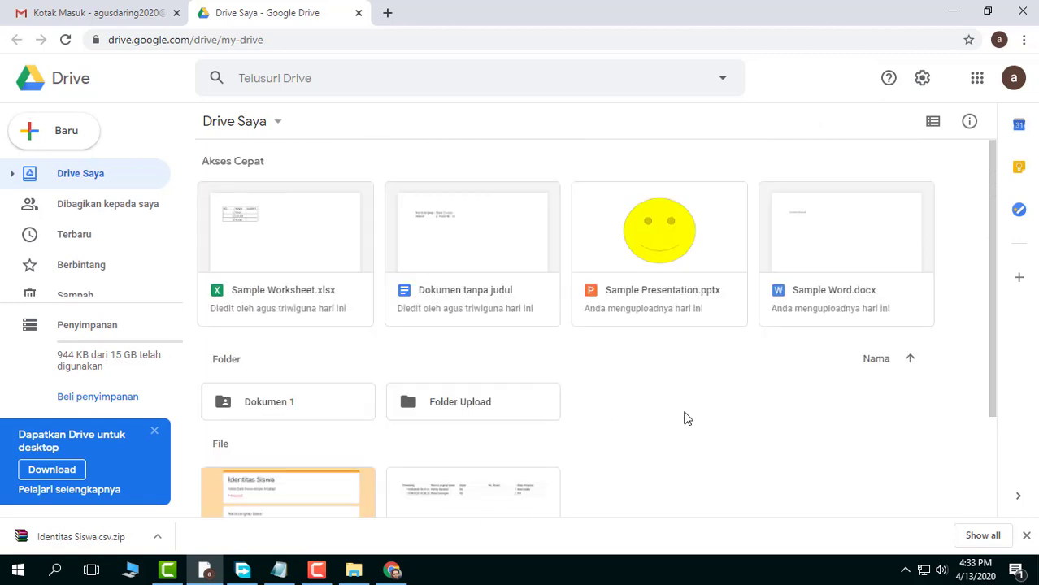